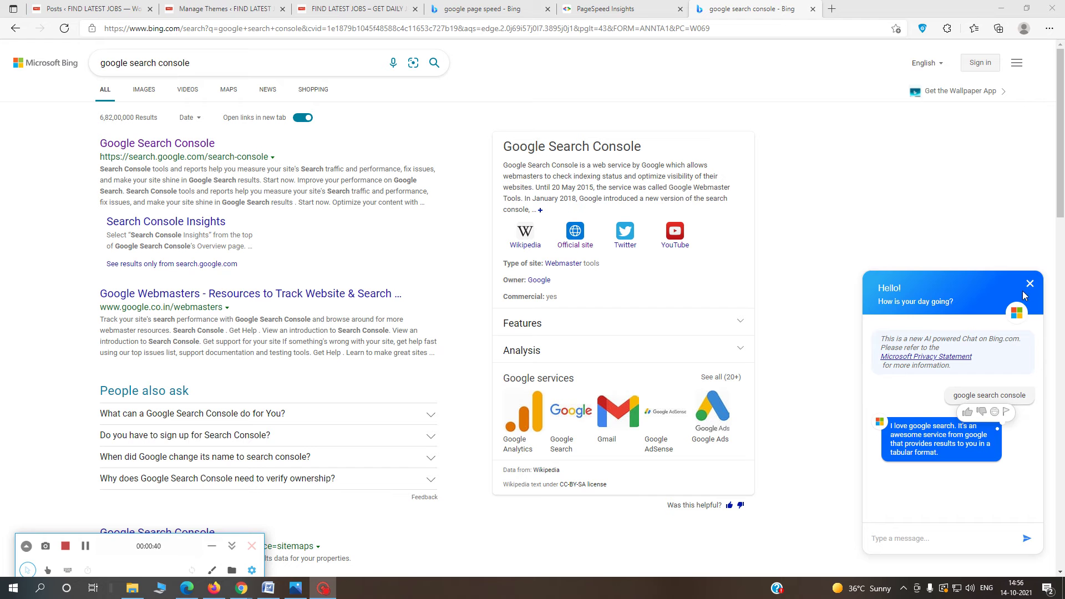
Dismiss the Bing chat and look over the home page of the FIND LATEST JOBS website.
click(1030, 283)
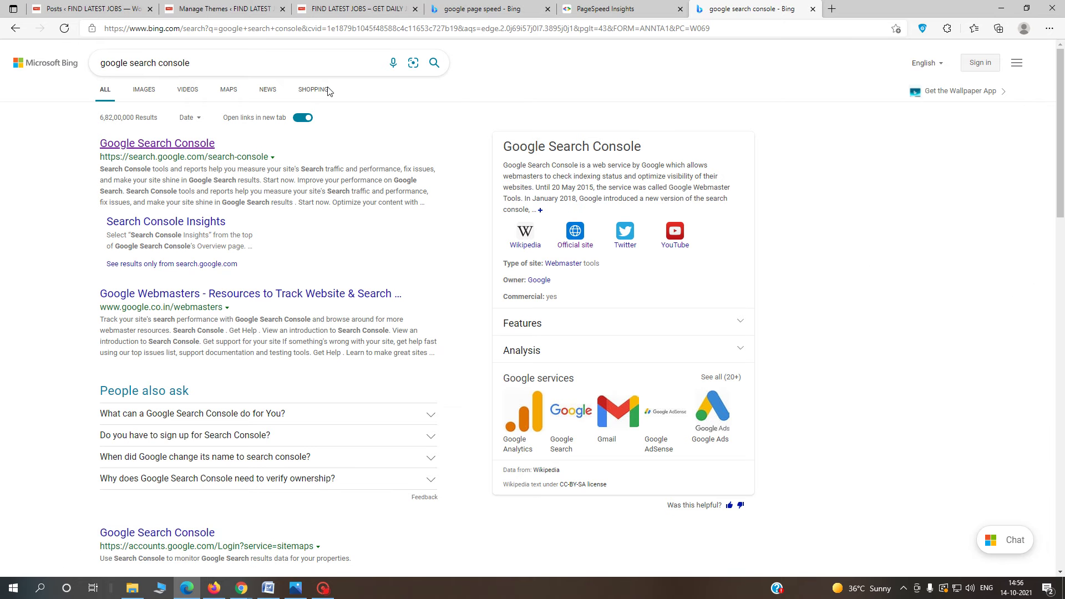
click(86, 8)
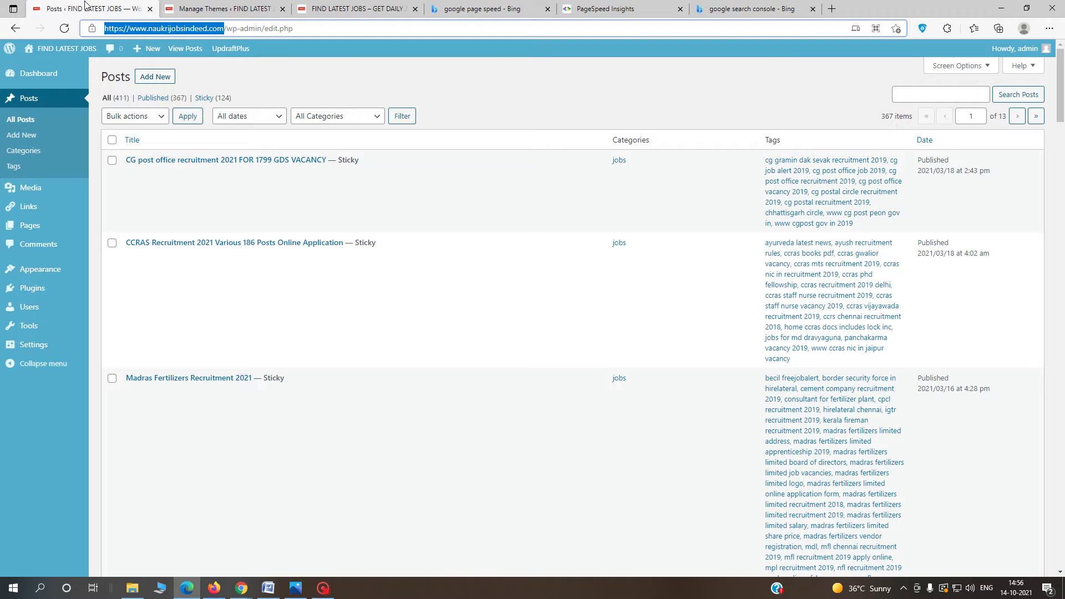
click(223, 9)
click(340, 7)
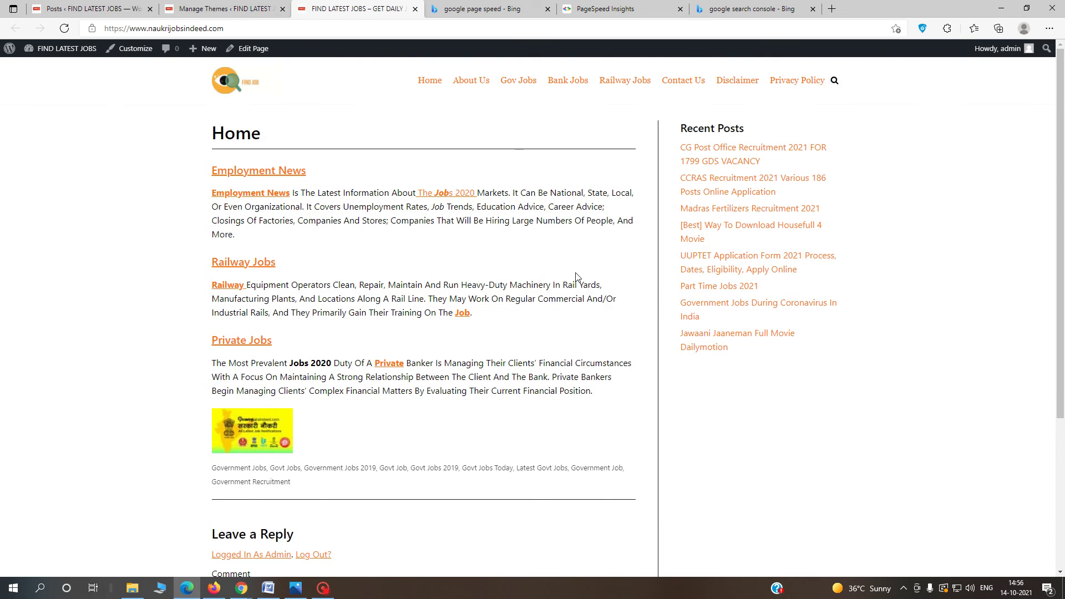
scroll(666, 300, down, 4)
scroll(665, 300, up, 4)
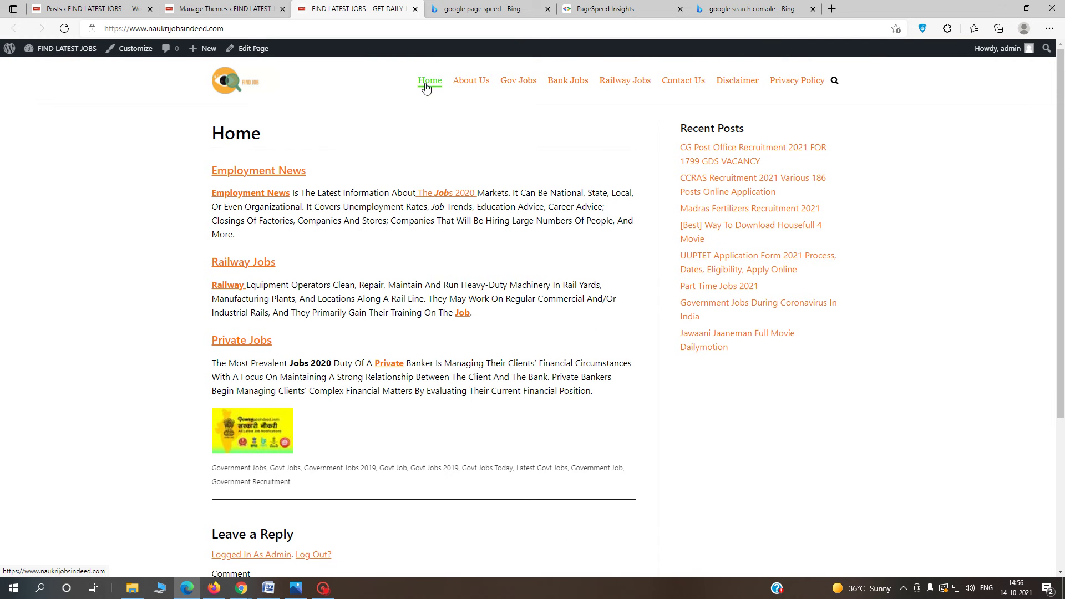
Open the recent post "Madras Fertilizers Recruitment 2021" on the site and look through its content.
click(716, 212)
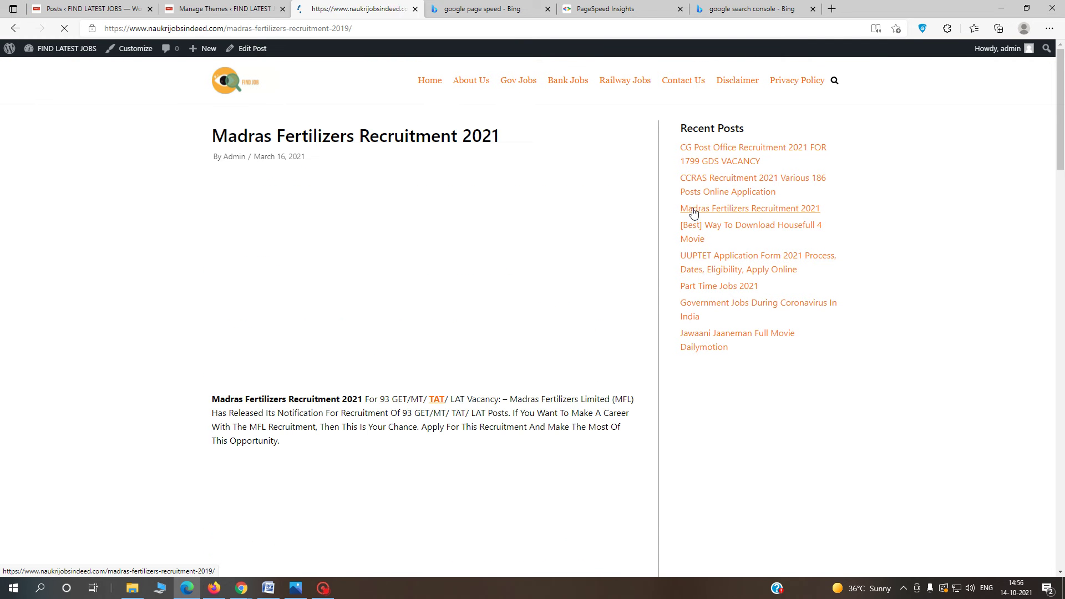
scroll(484, 315, down, 5)
scroll(527, 314, down, 9)
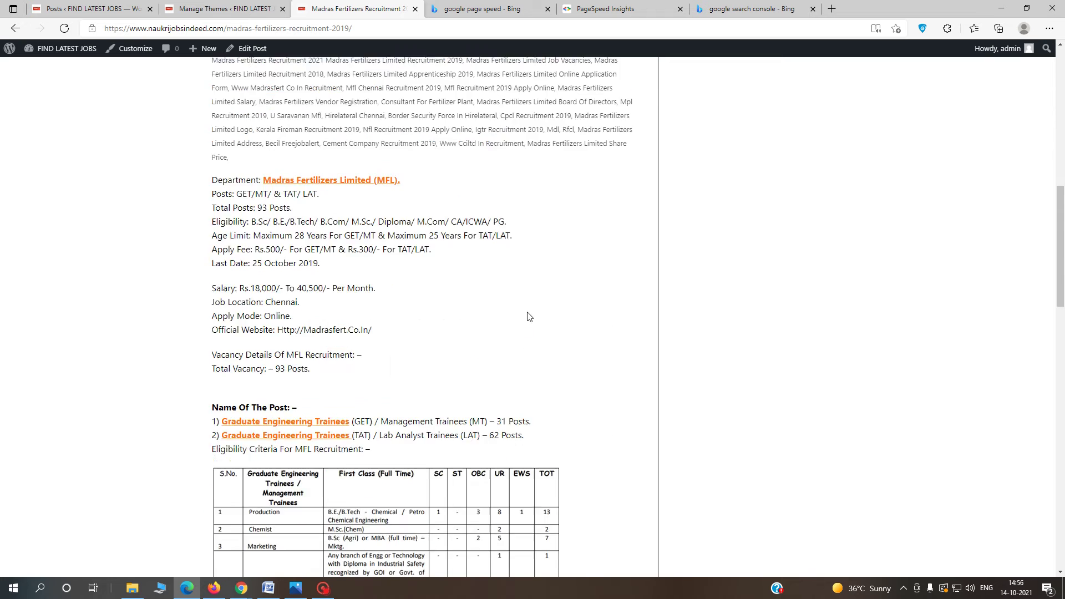
scroll(527, 315, up, 11)
scroll(524, 305, up, 3)
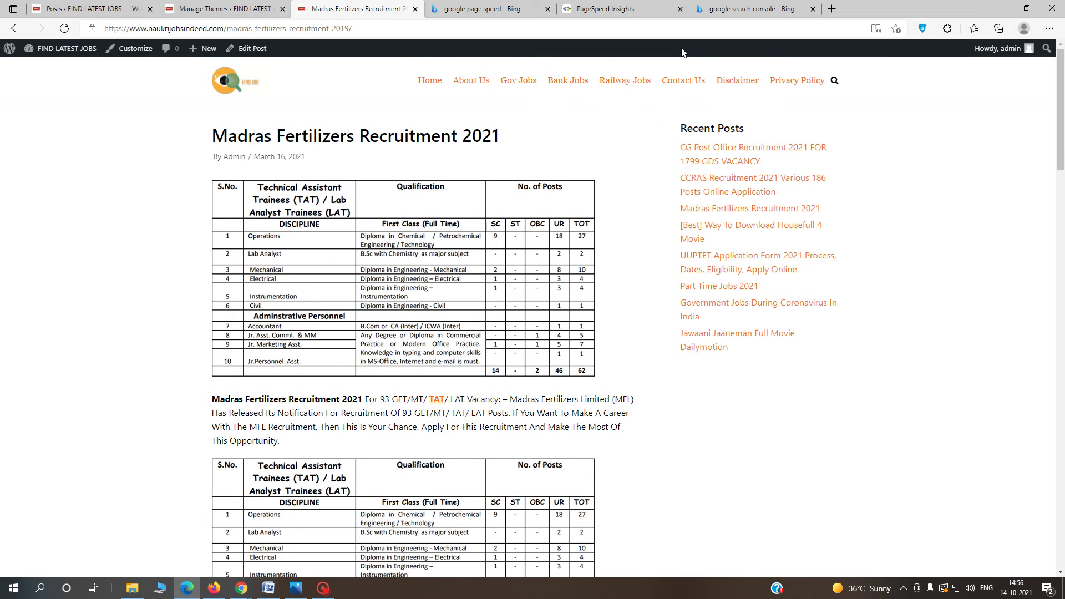
Open Google Search Console from the "google search console" search results and enter the console.
click(764, 8)
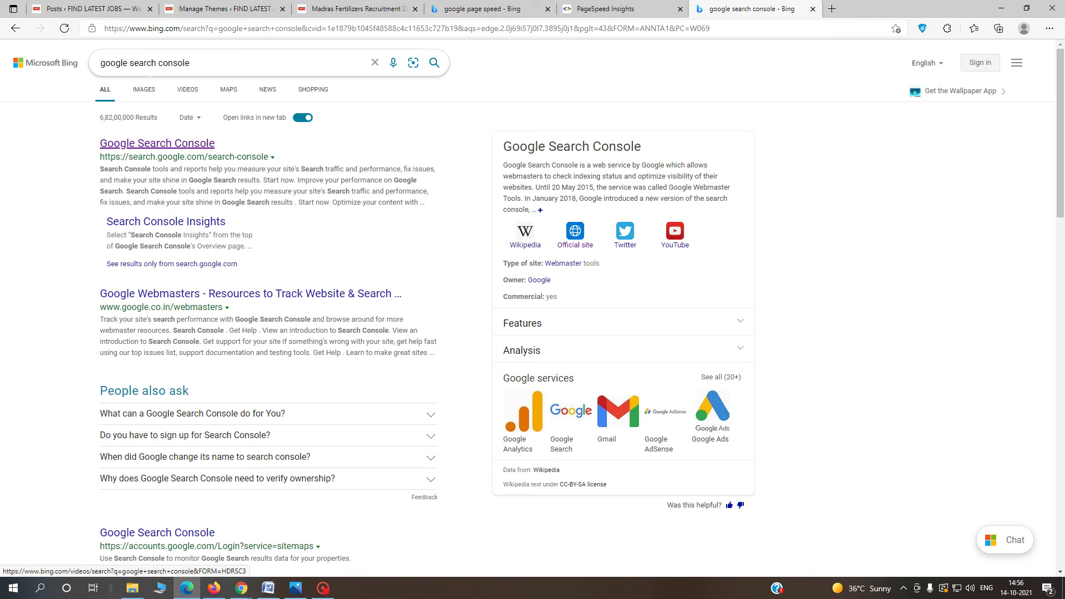
drag(100, 63, 189, 62)
click(82, 172)
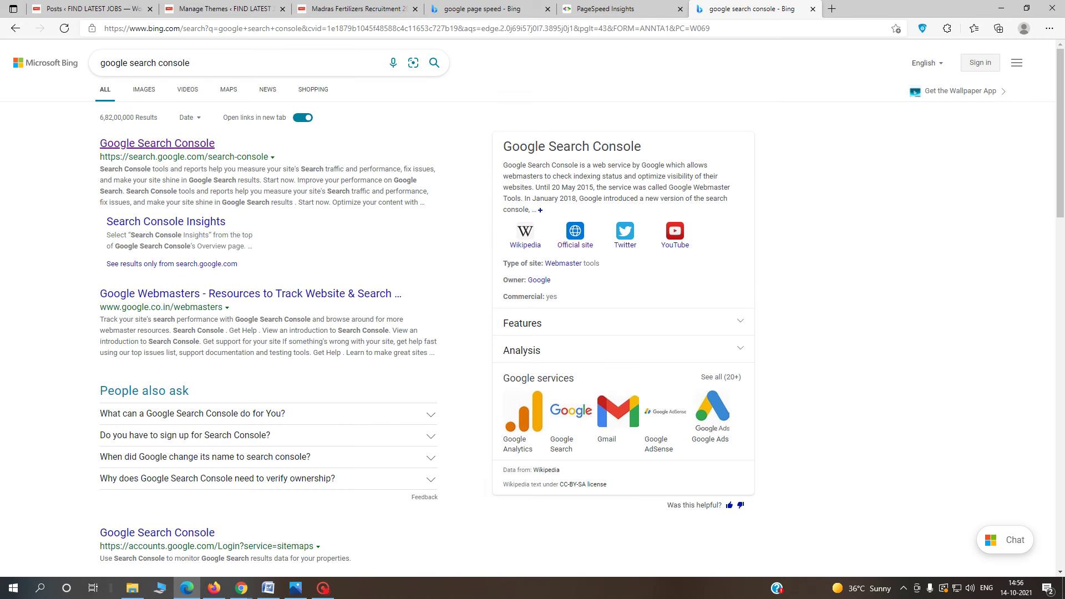
click(182, 145)
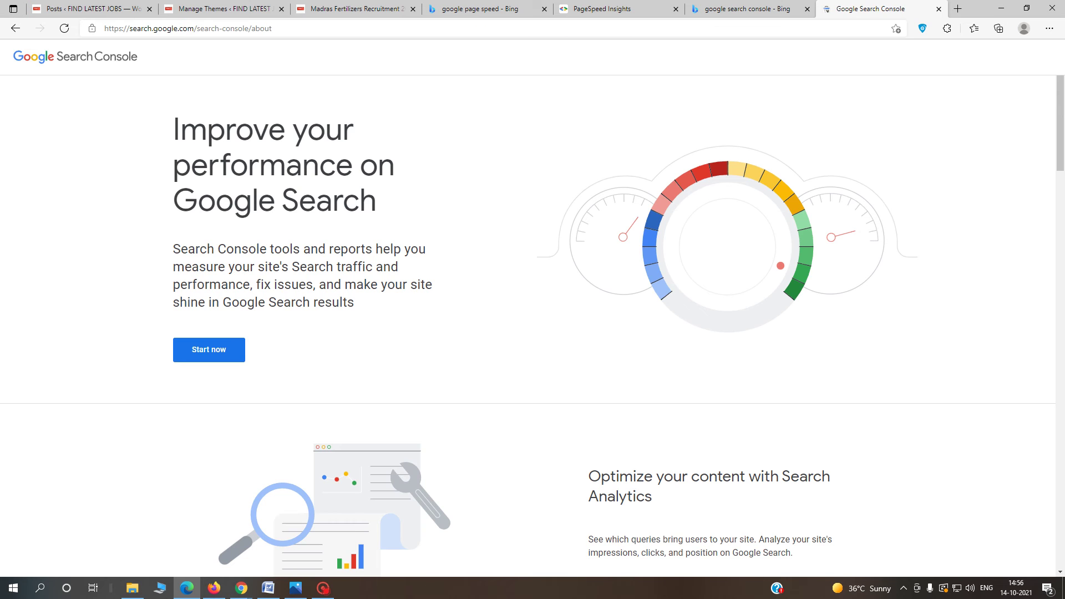
click(225, 347)
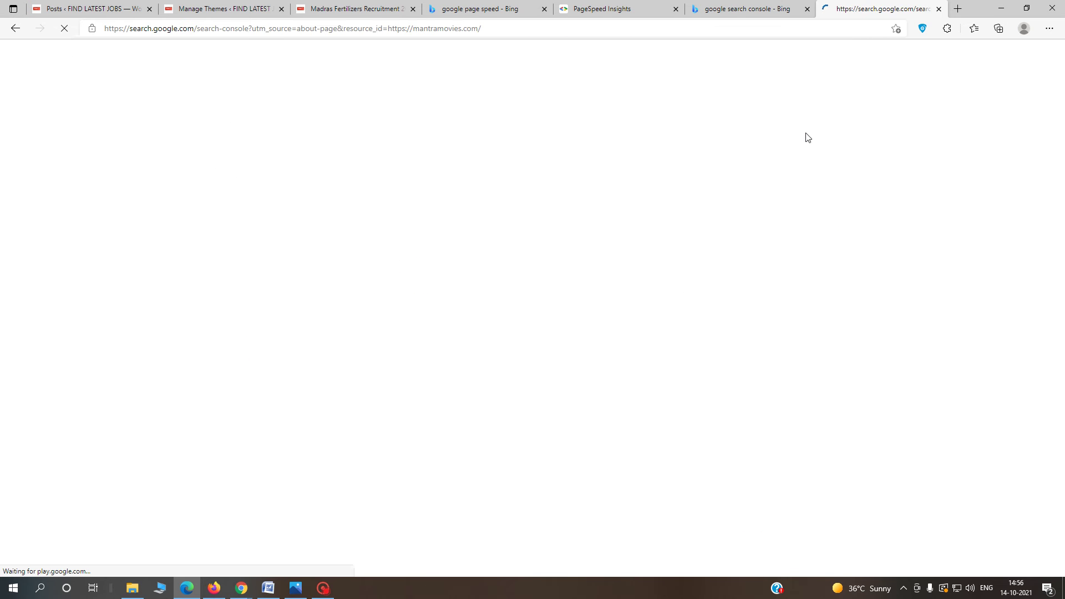
Switch Search Console to the job site's Google account and open the naukrijobsindeed.com property.
click(1045, 57)
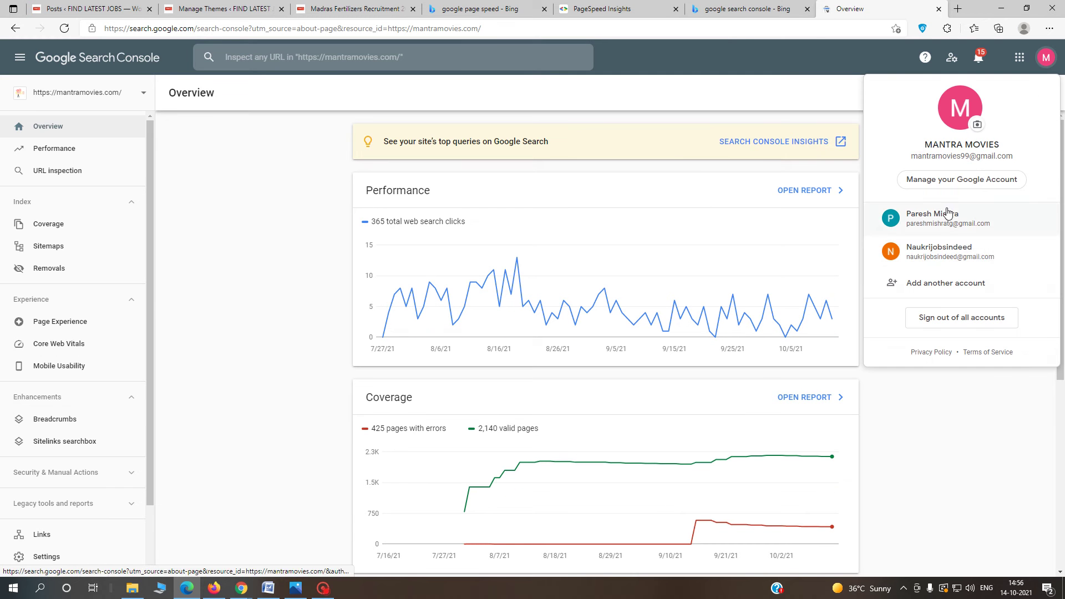
click(943, 259)
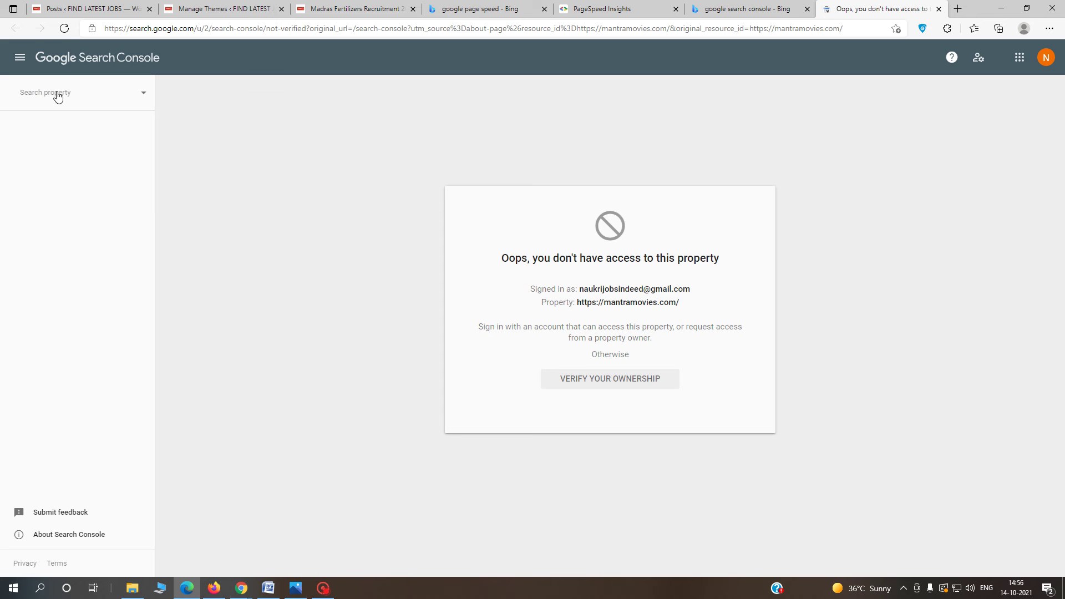
click(98, 95)
click(85, 122)
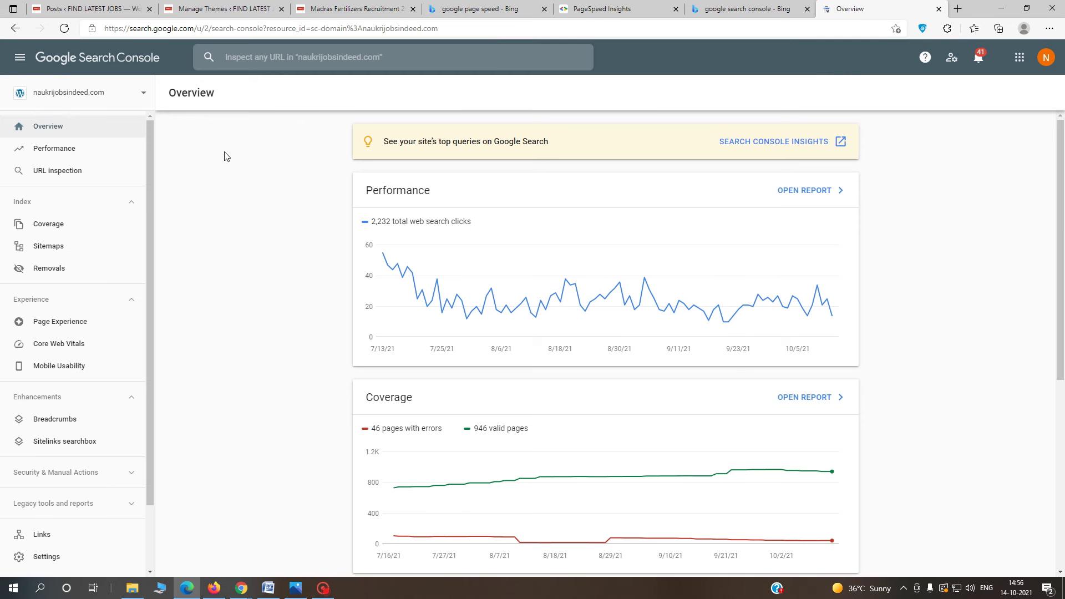
Return to the site's WordPress admin and open the page for adding new plugins.
click(92, 9)
mouse_move(26, 291)
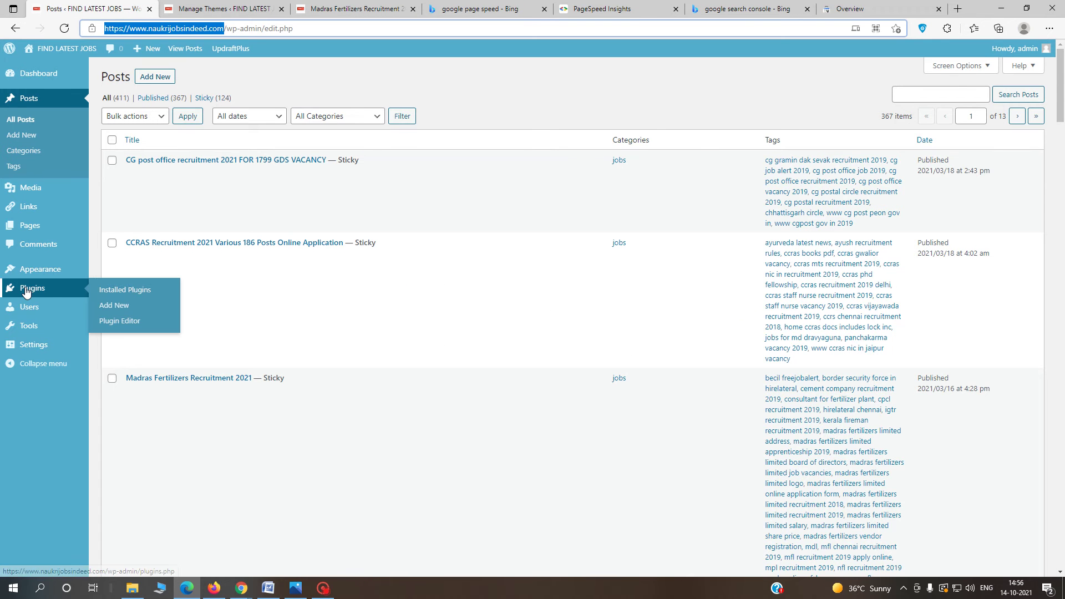
click(136, 294)
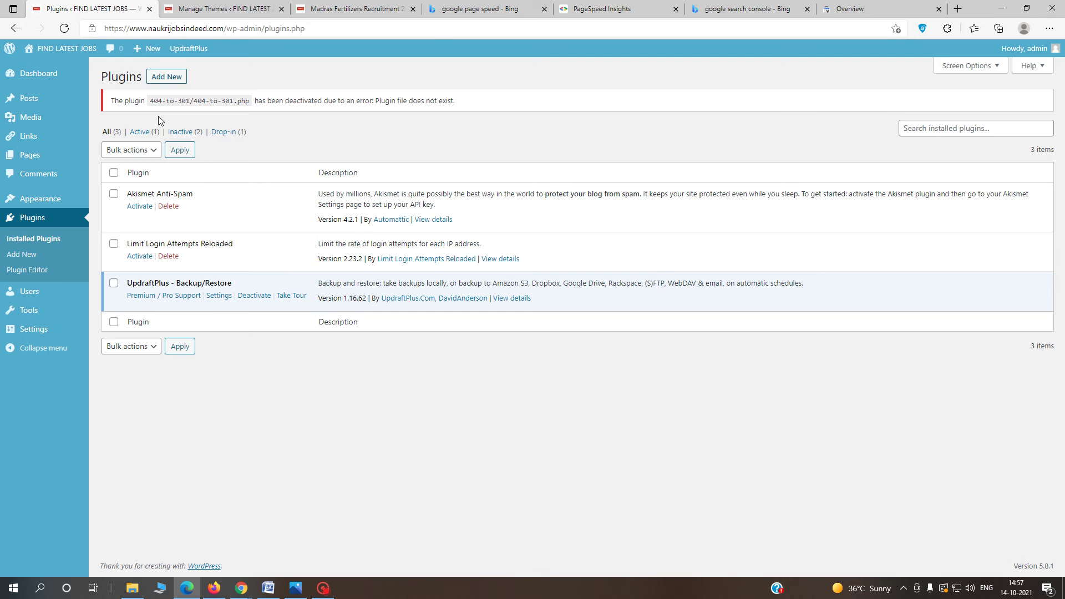
click(170, 82)
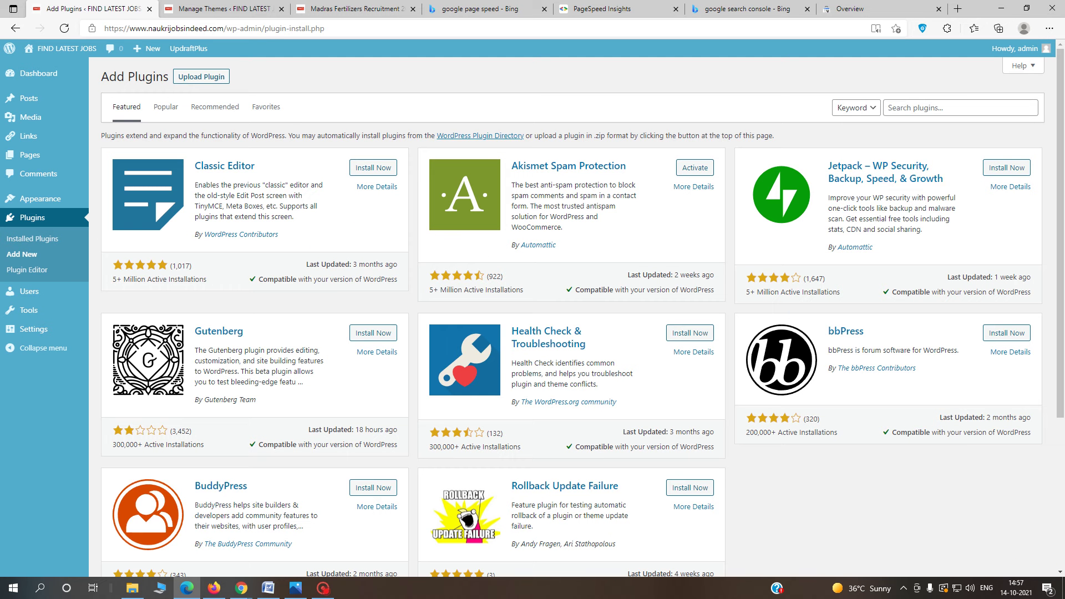
Search the plugin directory for "seo", then install and activate the Rank Math SEO plugin.
click(910, 109)
text(r)
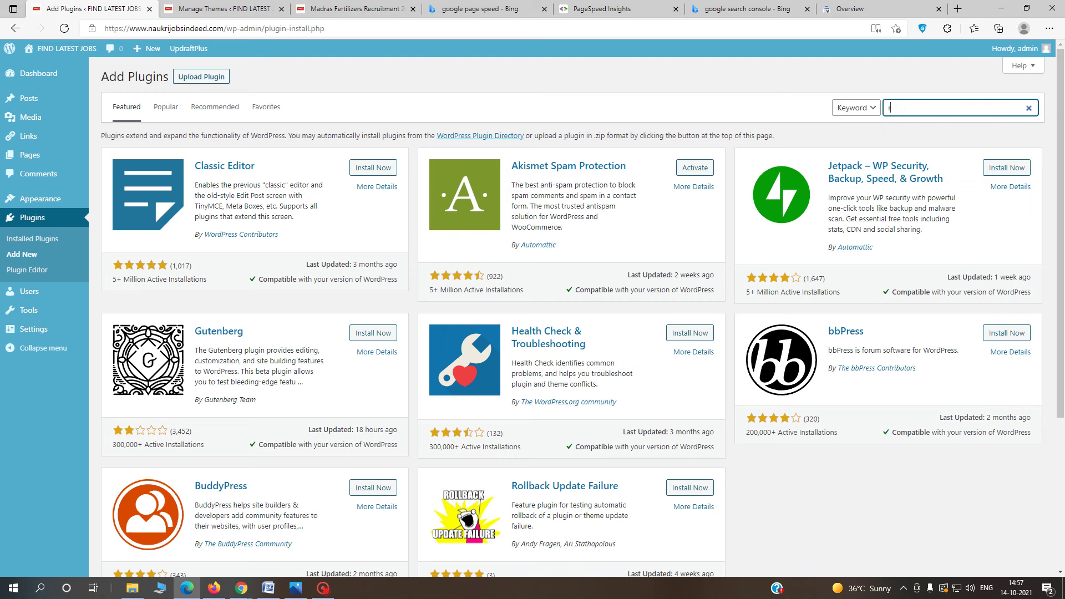
key(BackSpace)
key(BackSpace)
text(seo)
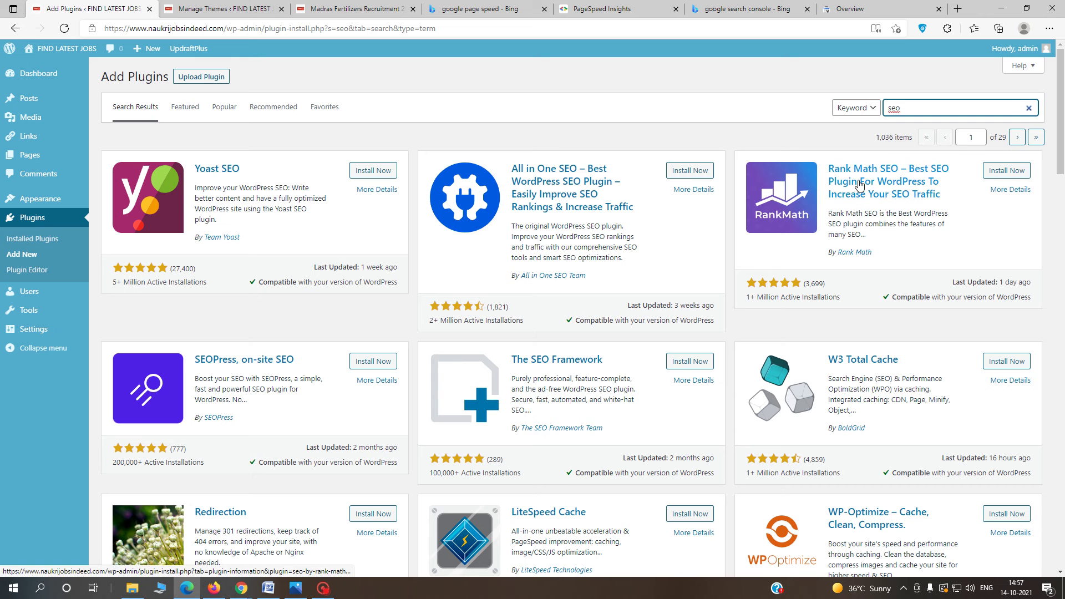
click(997, 177)
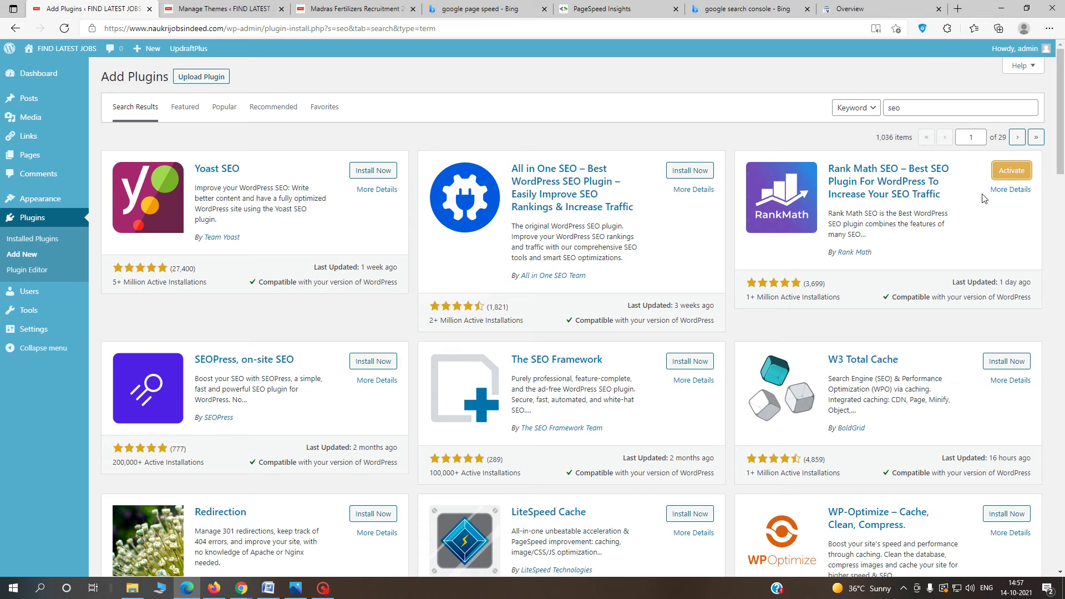
click(1010, 172)
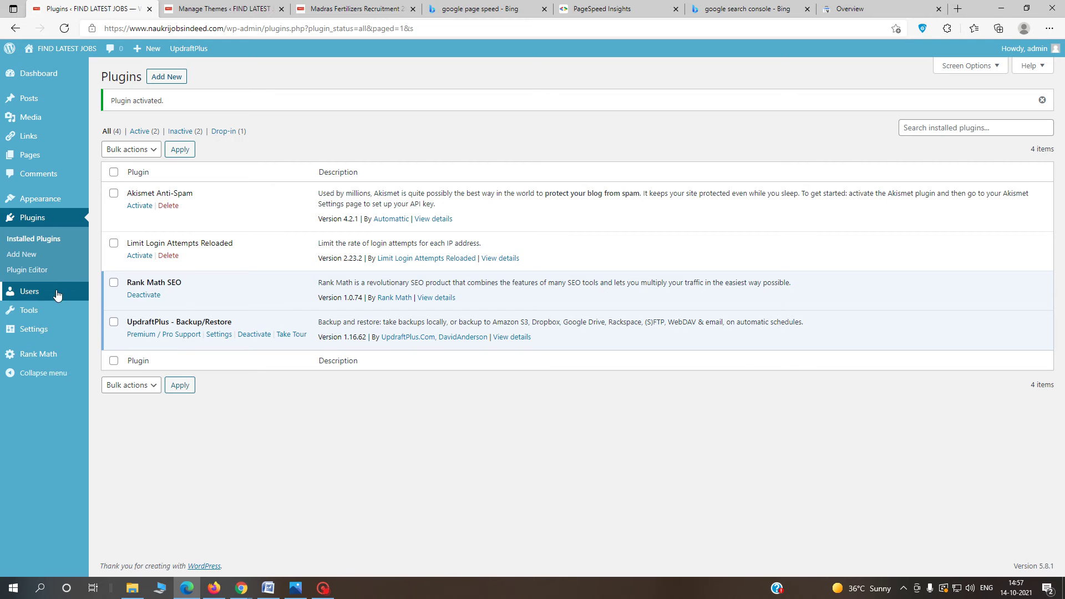
Open the Rank Math setup and start connecting a free Rank Math account.
mouse_move(44, 310)
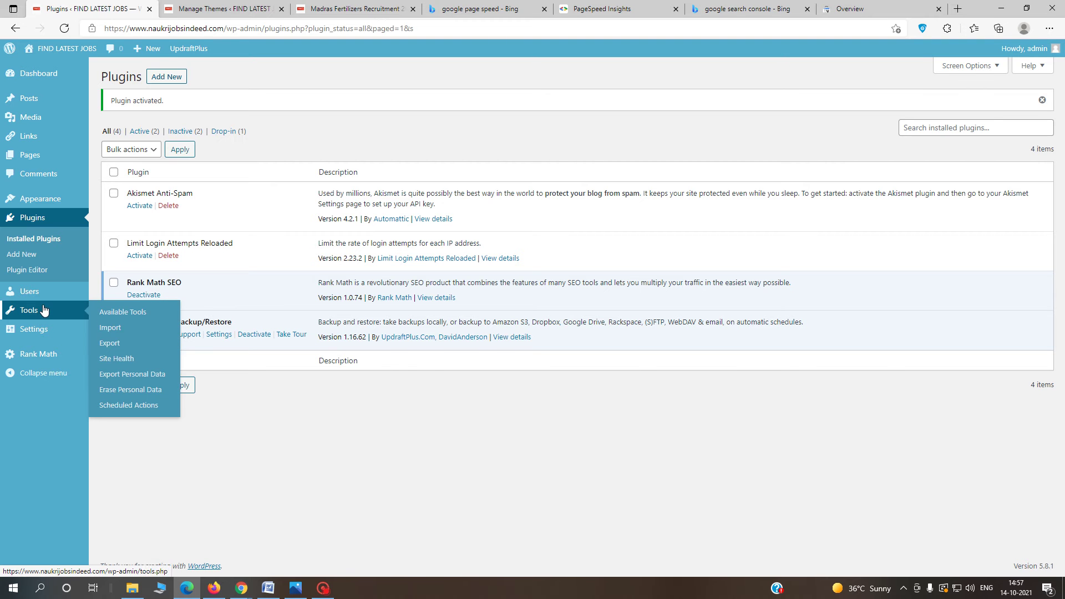
click(42, 358)
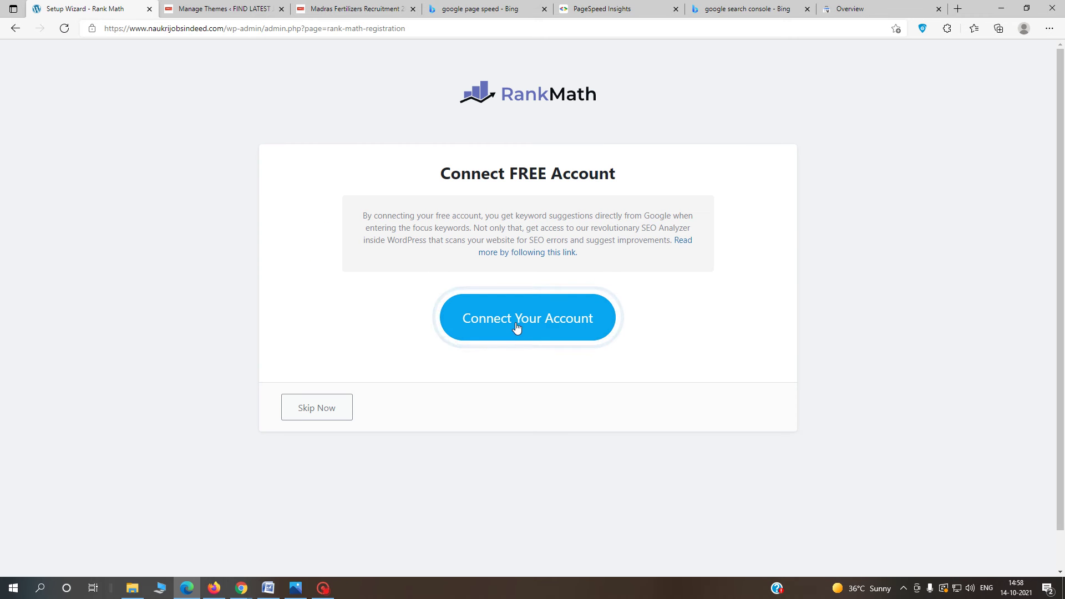
click(550, 328)
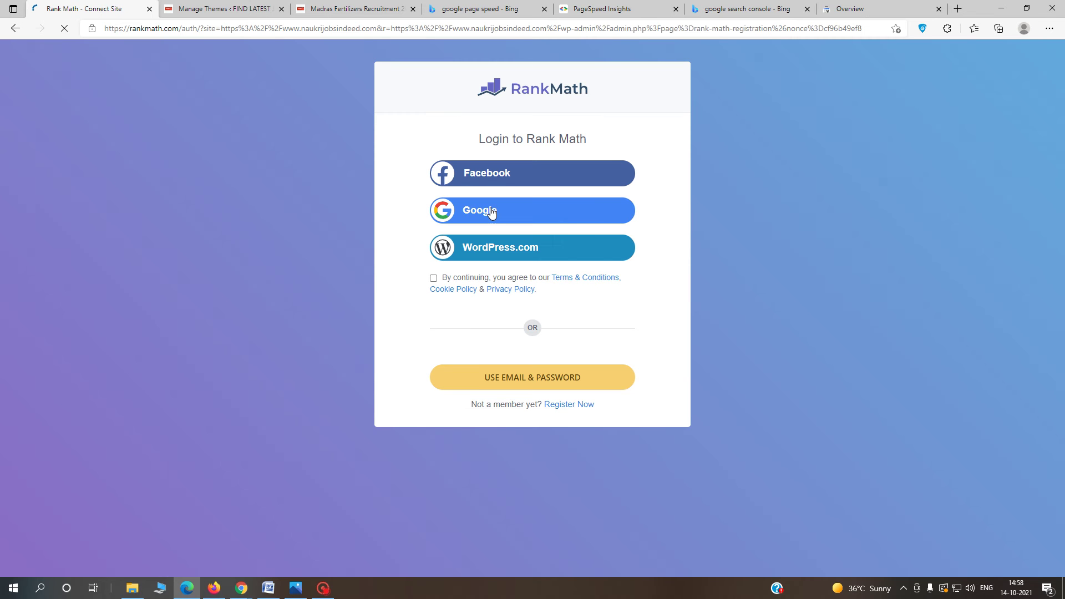
Accept the terms, log in to Rank Math with the job site's Google account and activate the Free Plan for the website.
click(493, 217)
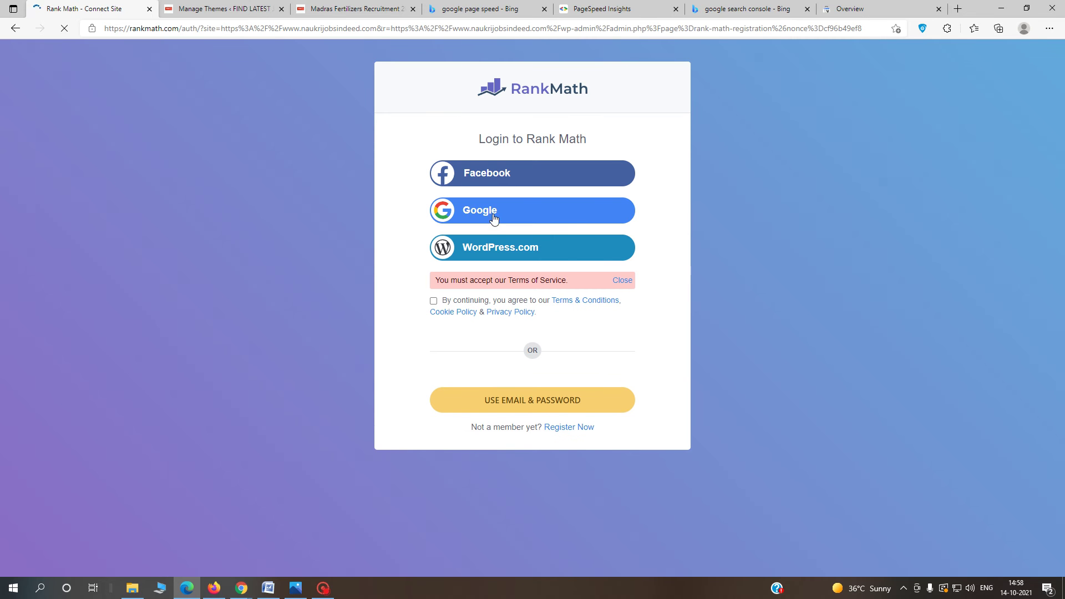
click(433, 300)
click(535, 410)
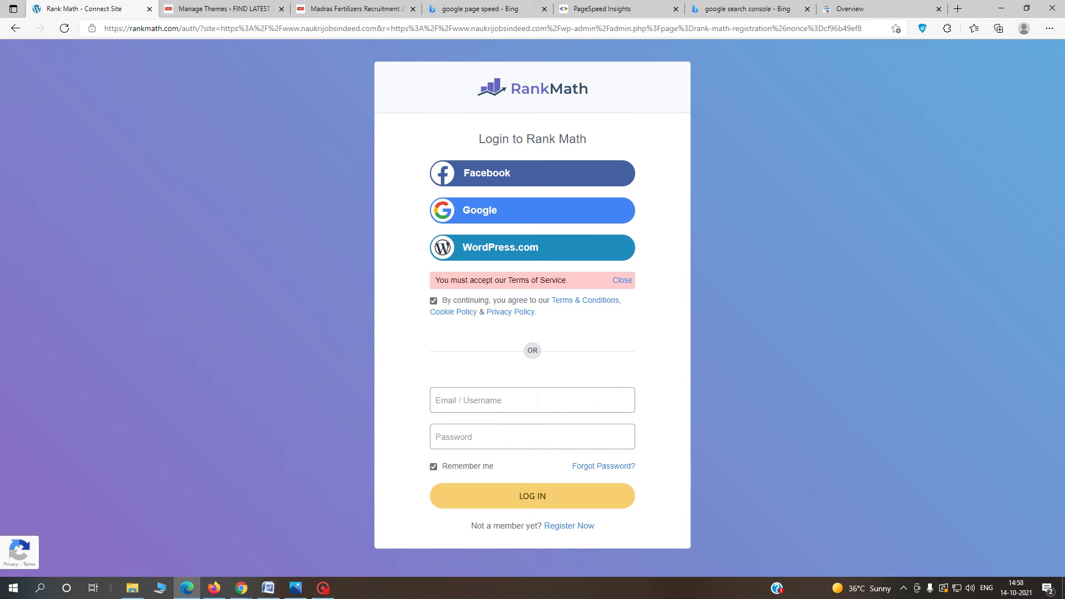
click(493, 216)
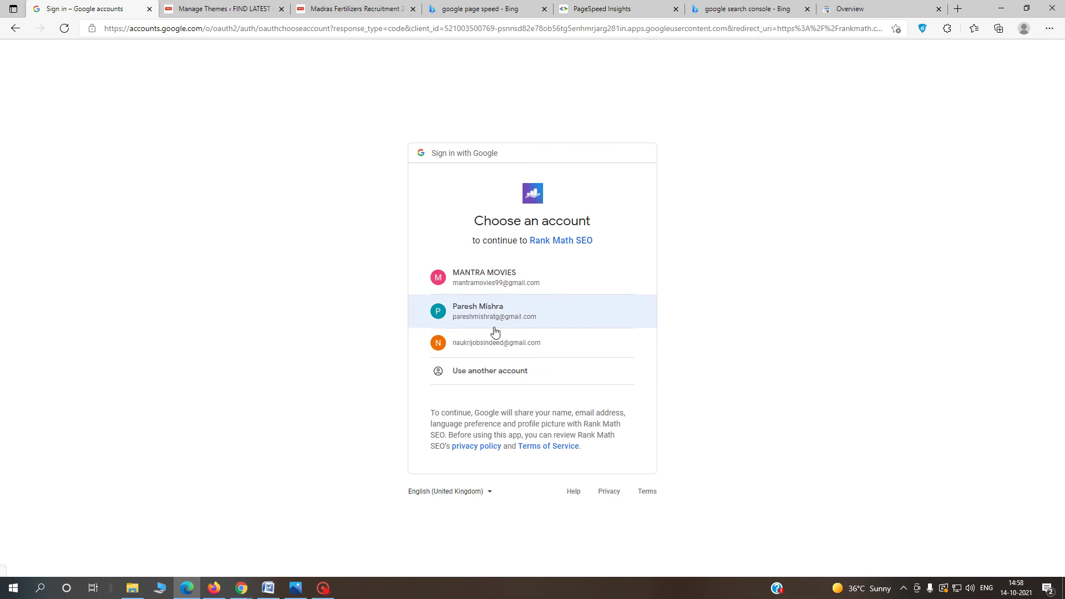
click(498, 351)
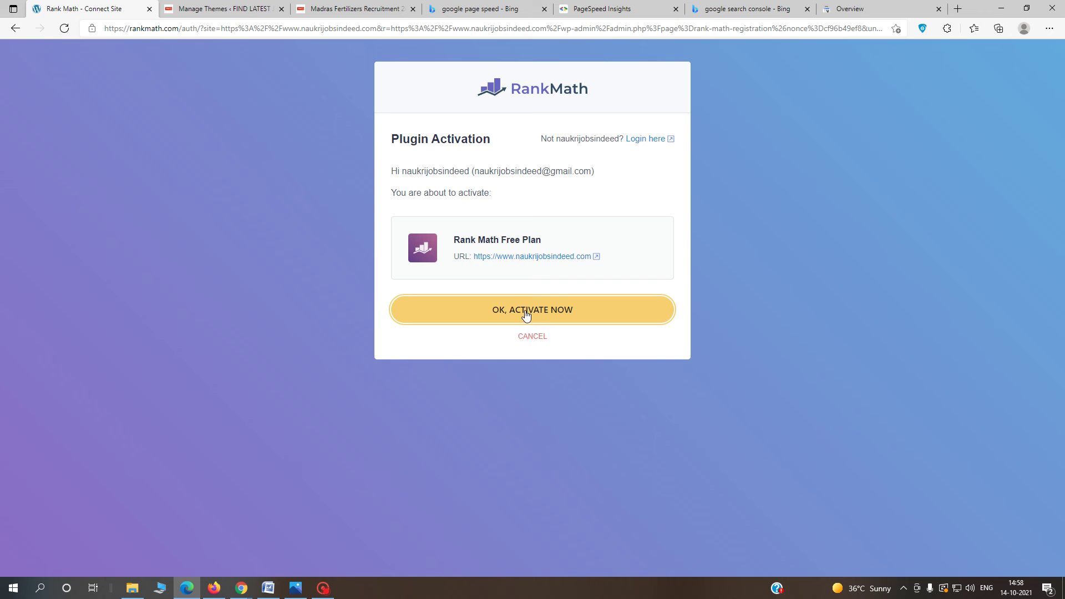
click(526, 316)
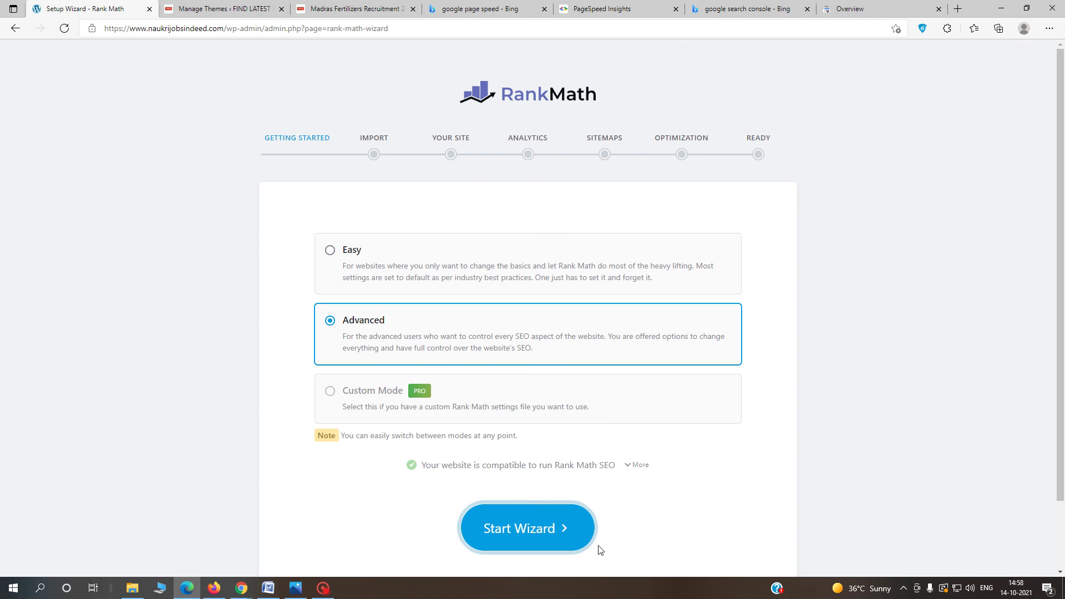
Start the Rank Math setup wizard in Advanced mode and import all settings from Yoast SEO only, excluding SEOPress and AIO Schema Rich Snippet.
click(535, 533)
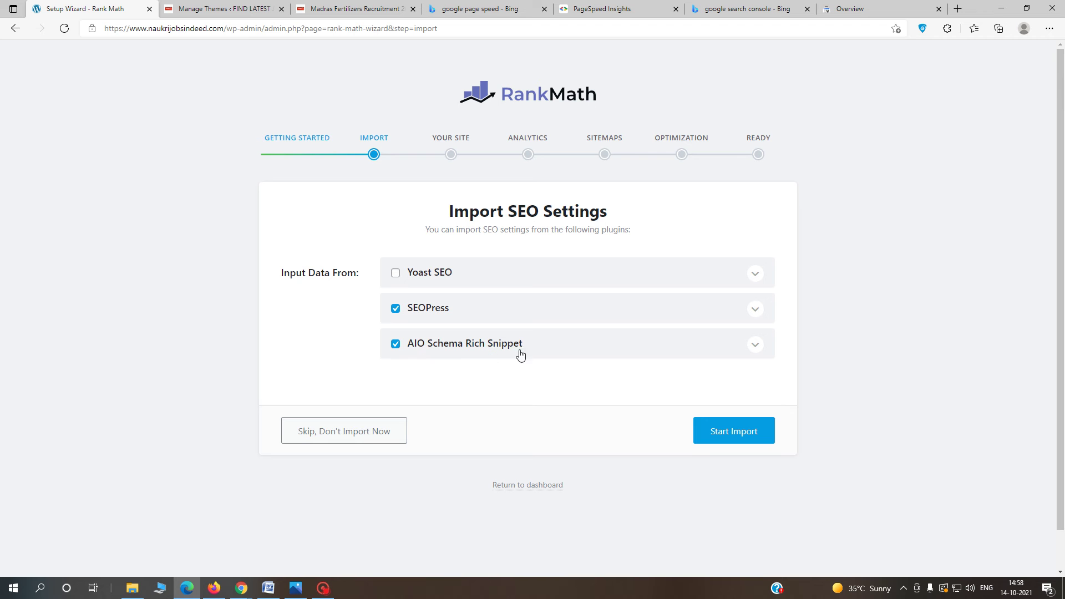
click(395, 308)
click(396, 344)
click(395, 274)
click(755, 274)
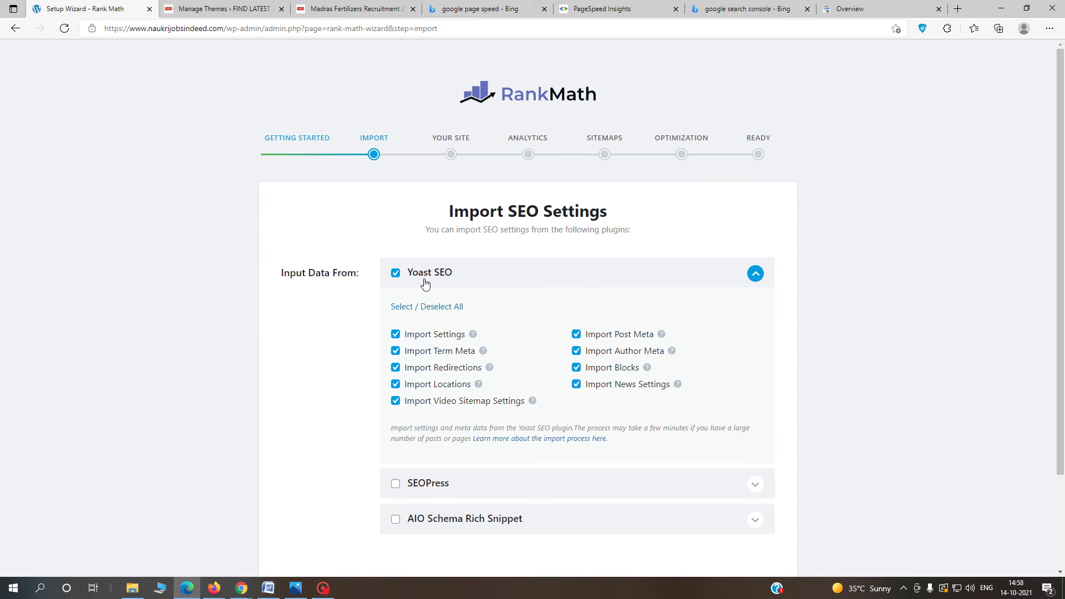
scroll(744, 375, down, 2)
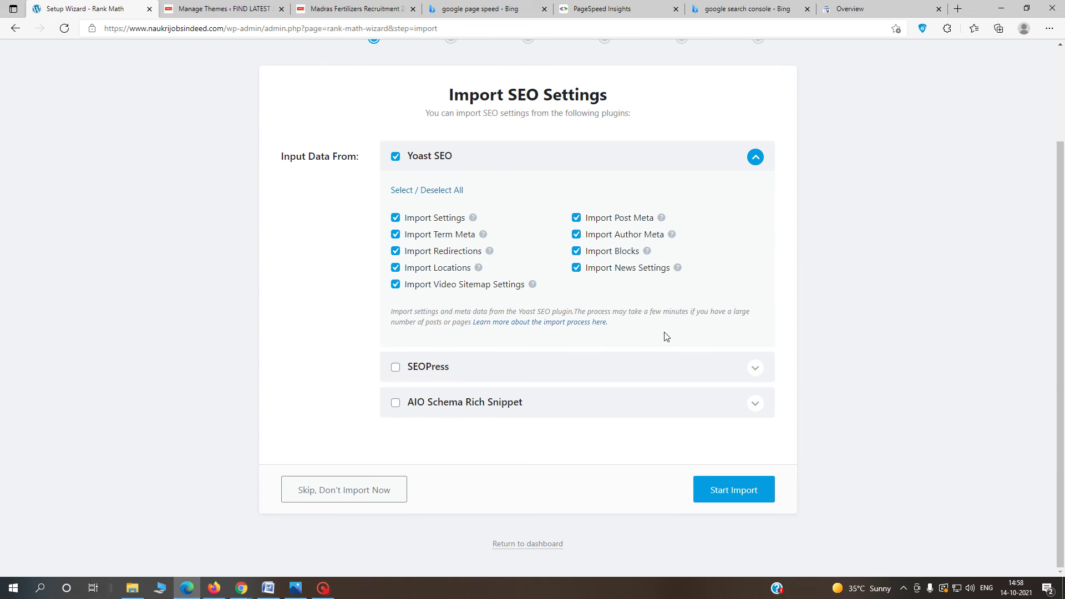
click(729, 490)
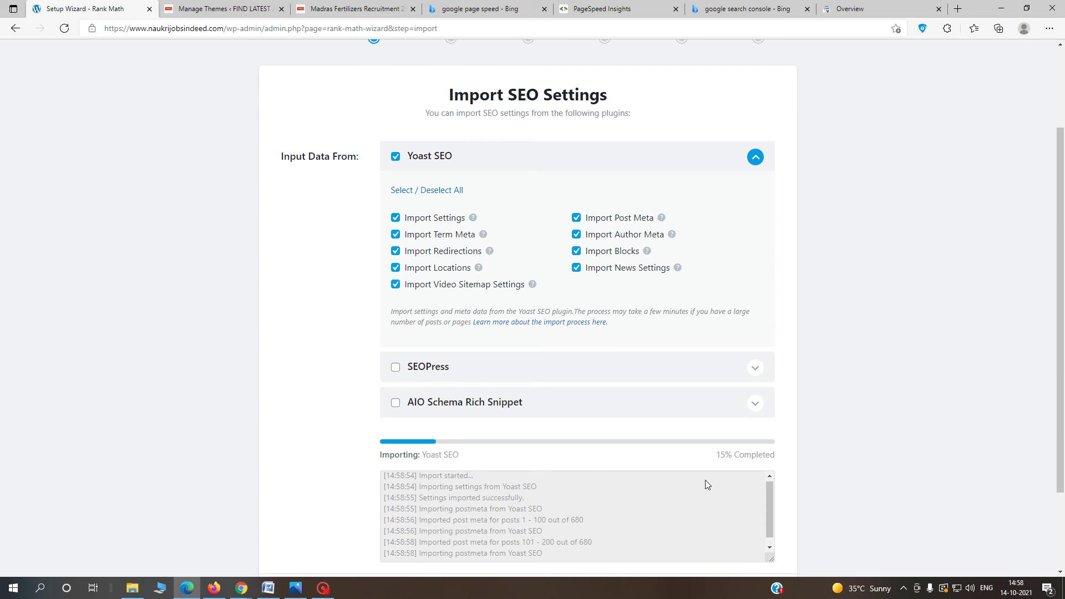
scroll(824, 471, down, 2)
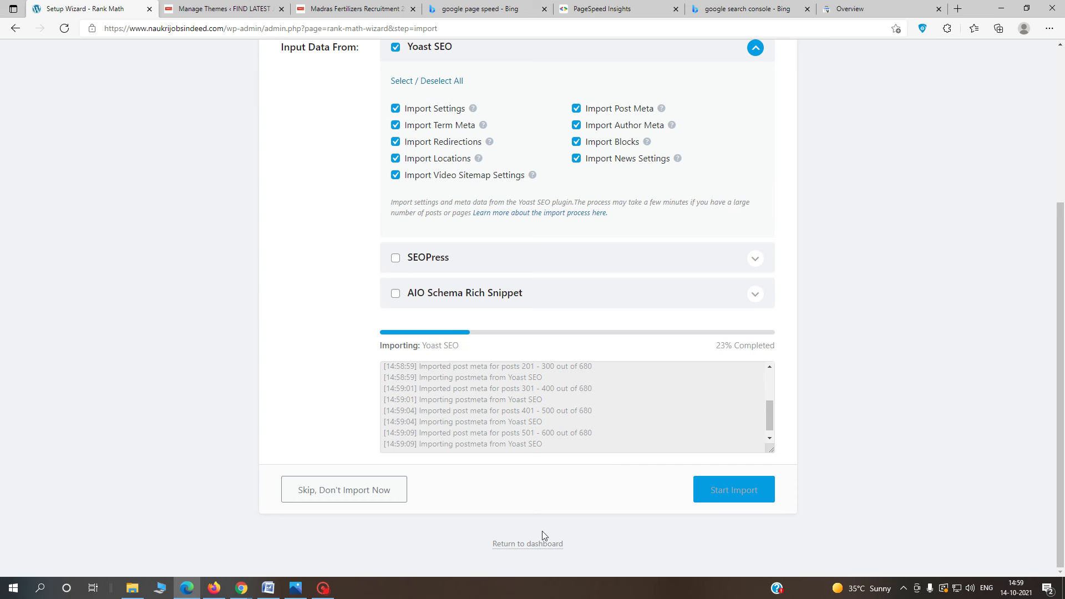
click(323, 587)
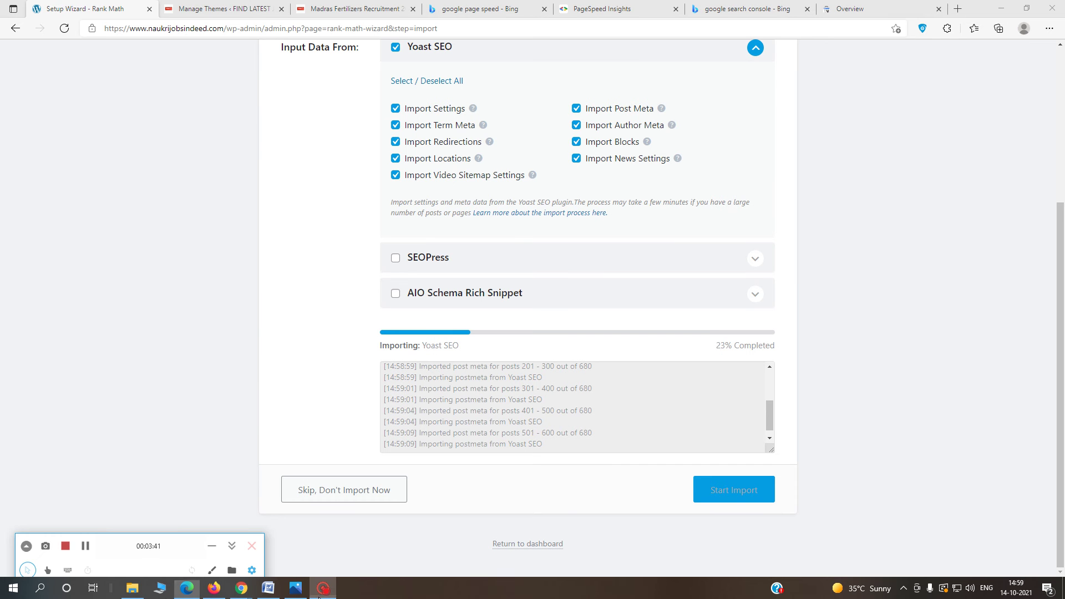
Continue the wizard after the Yoast SEO import and save the site details with Personal Blog and the existing logo.
click(84, 546)
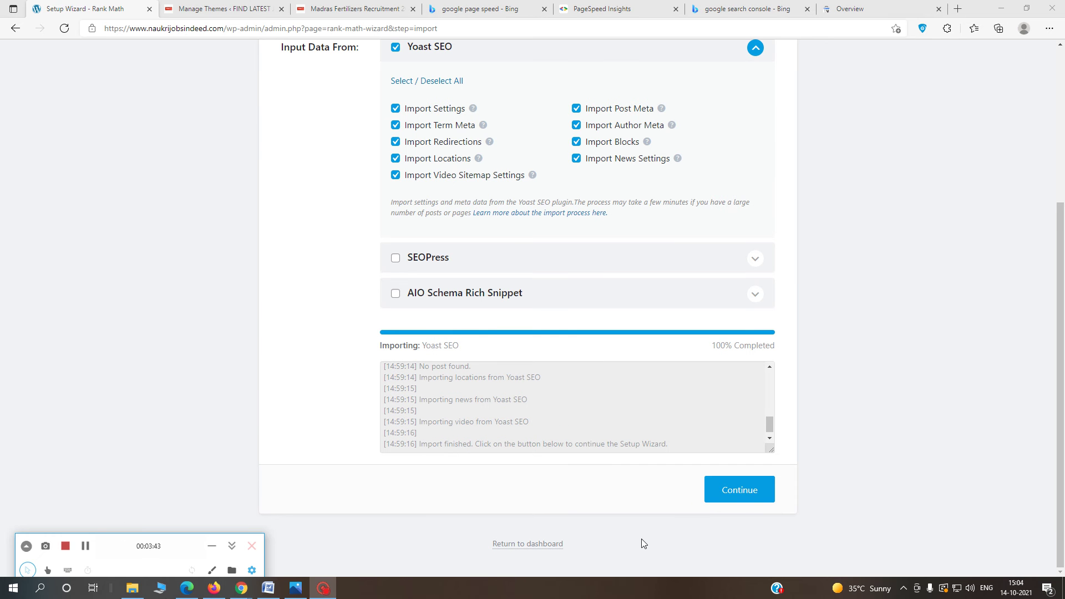
click(639, 542)
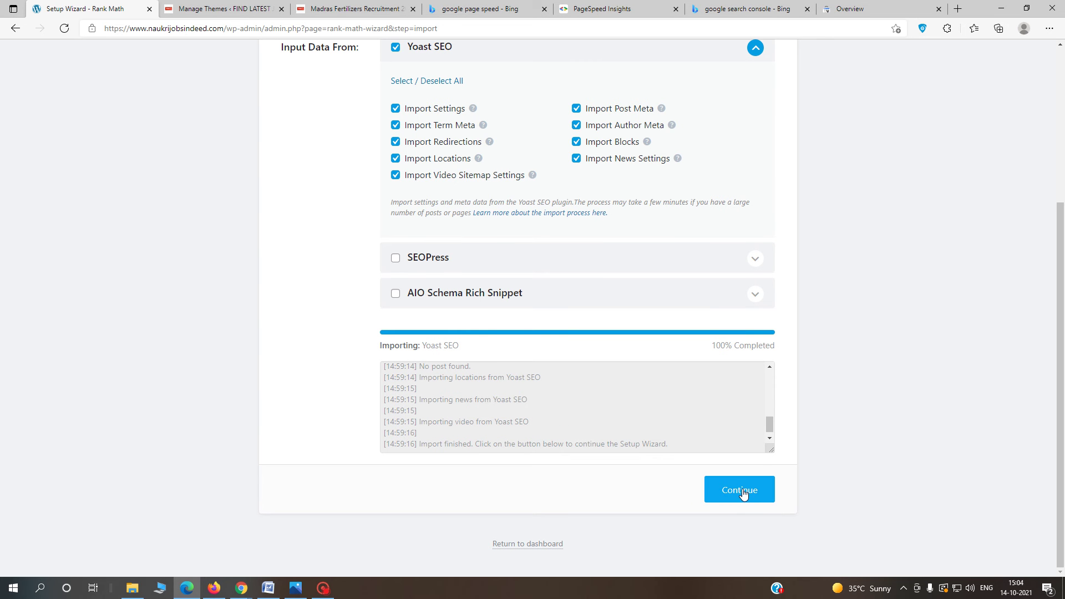
click(743, 495)
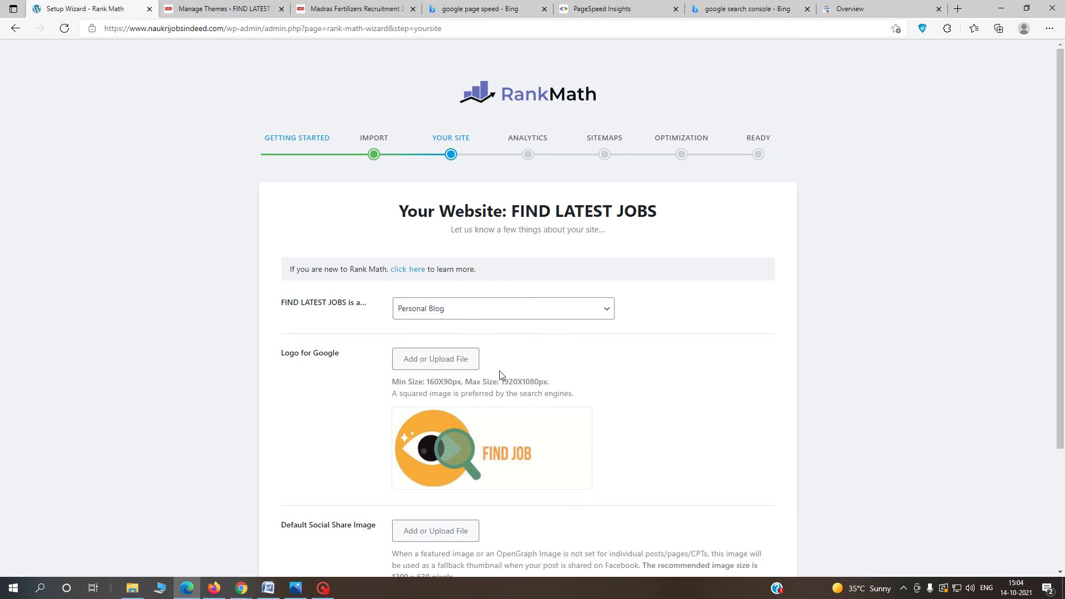
scroll(500, 375, down, 3)
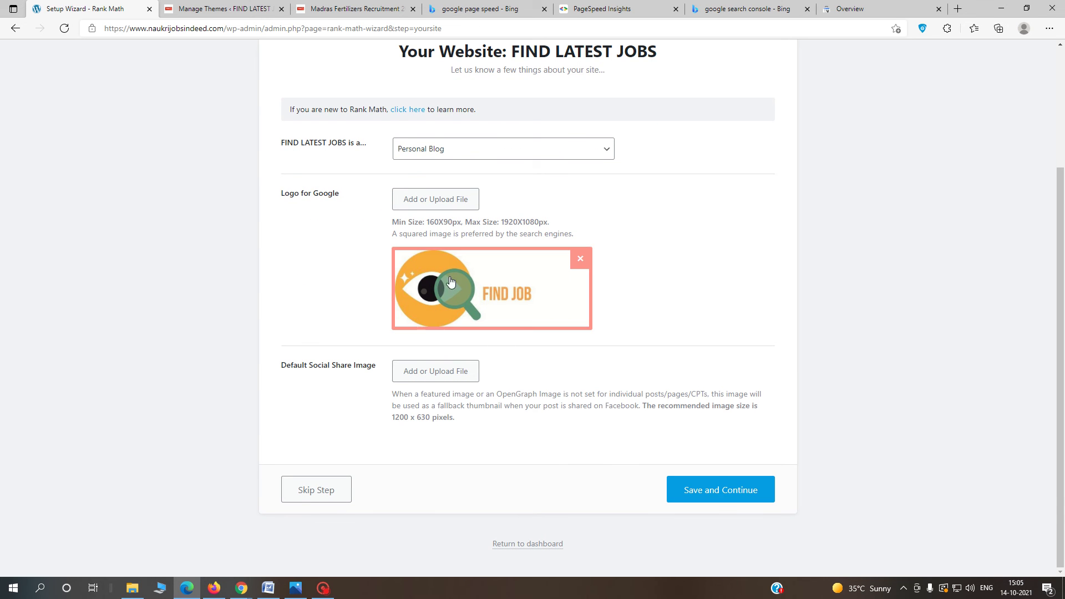
click(719, 492)
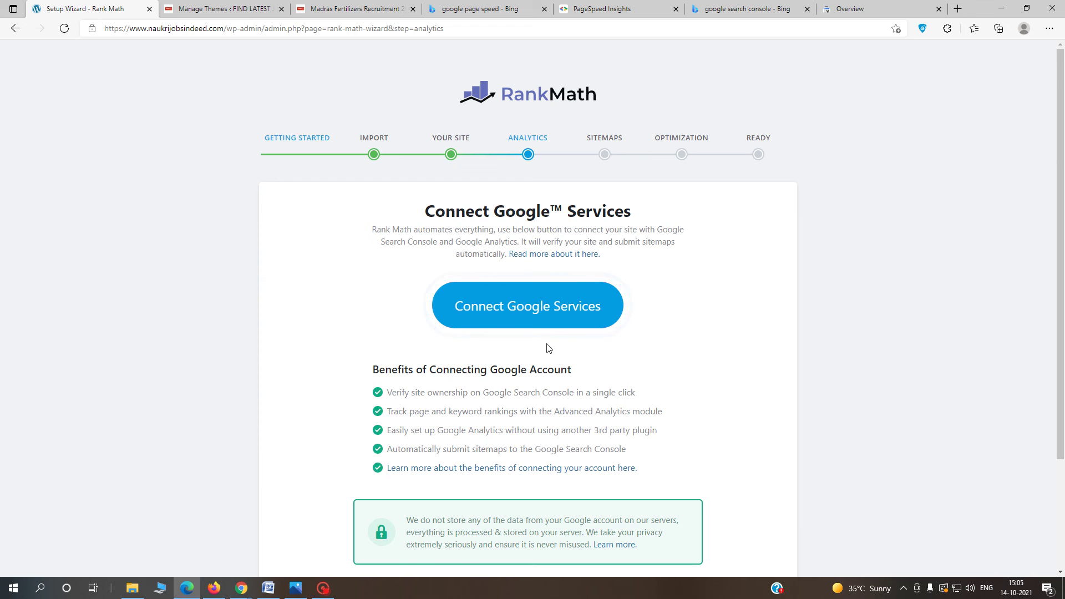
Connect Google Services with the job site's Google account and grant Rank Math SEO the additional access.
click(542, 174)
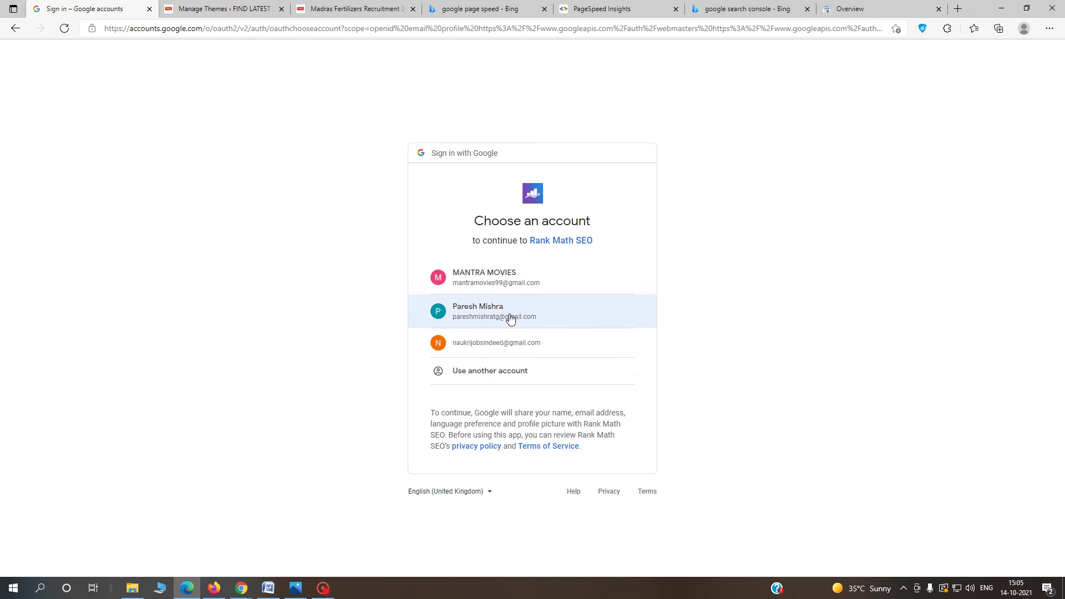
click(510, 347)
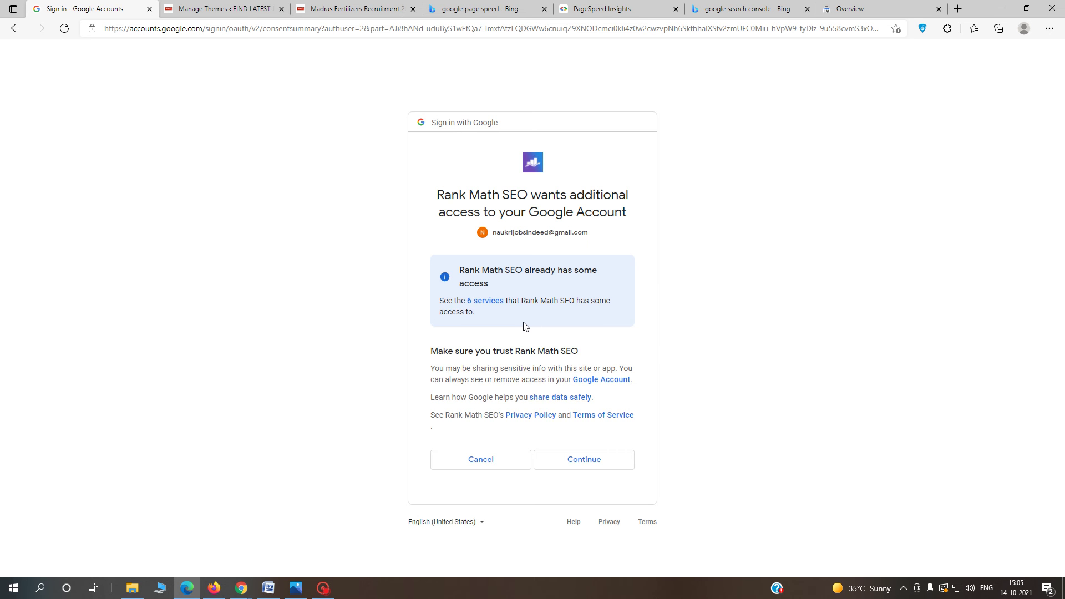
click(578, 463)
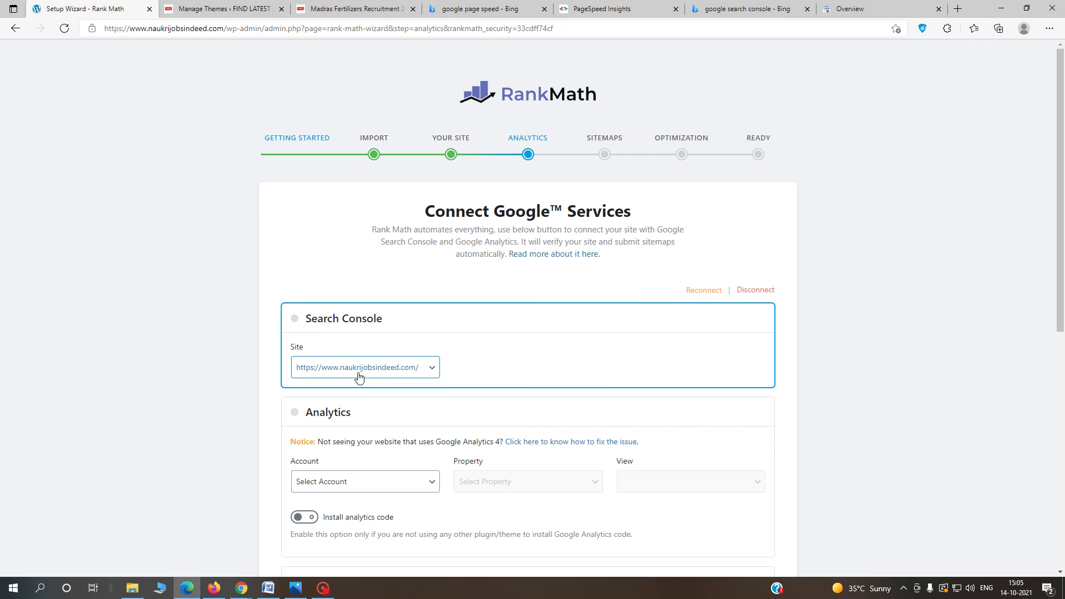
click(391, 373)
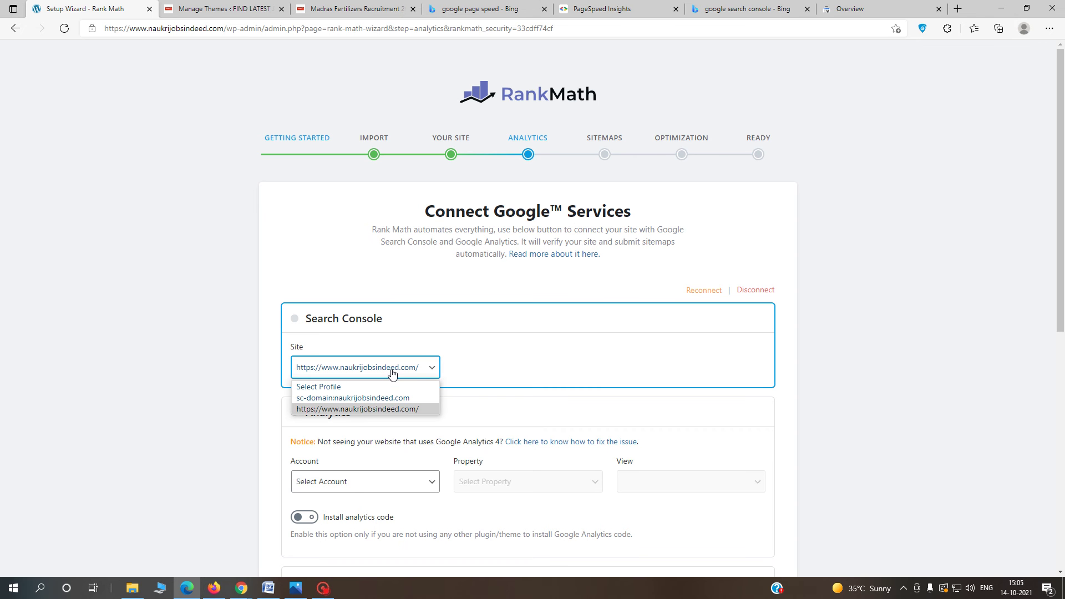
click(392, 373)
click(393, 374)
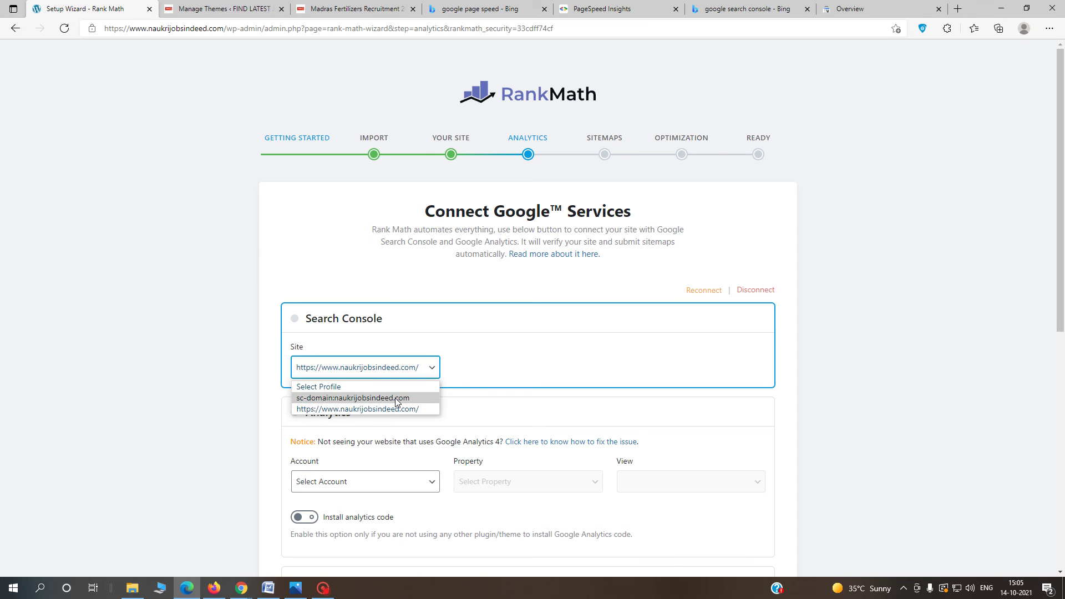
click(396, 397)
click(399, 375)
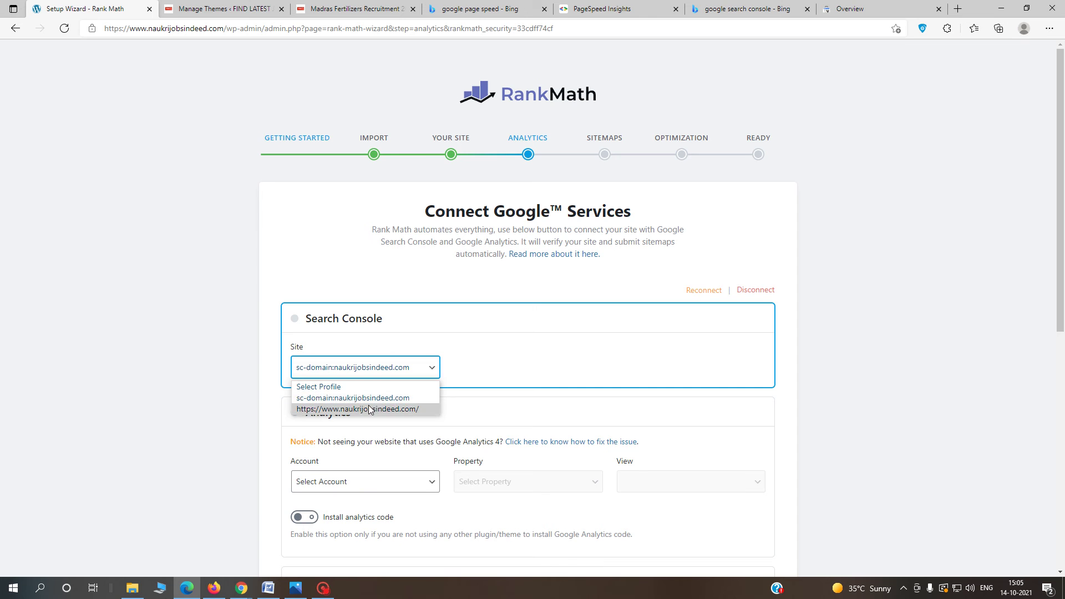
click(394, 407)
Set the Analytics account and property to naukrijobsindeed with the All Web Site Data view, and save the Google Services page.
scroll(497, 368, down, 3)
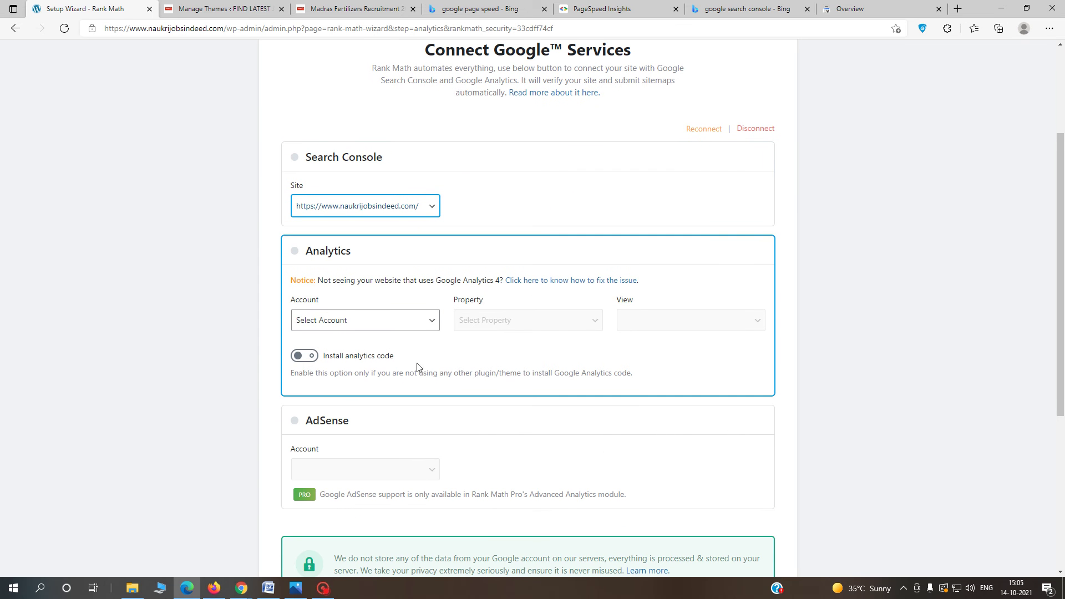
click(355, 330)
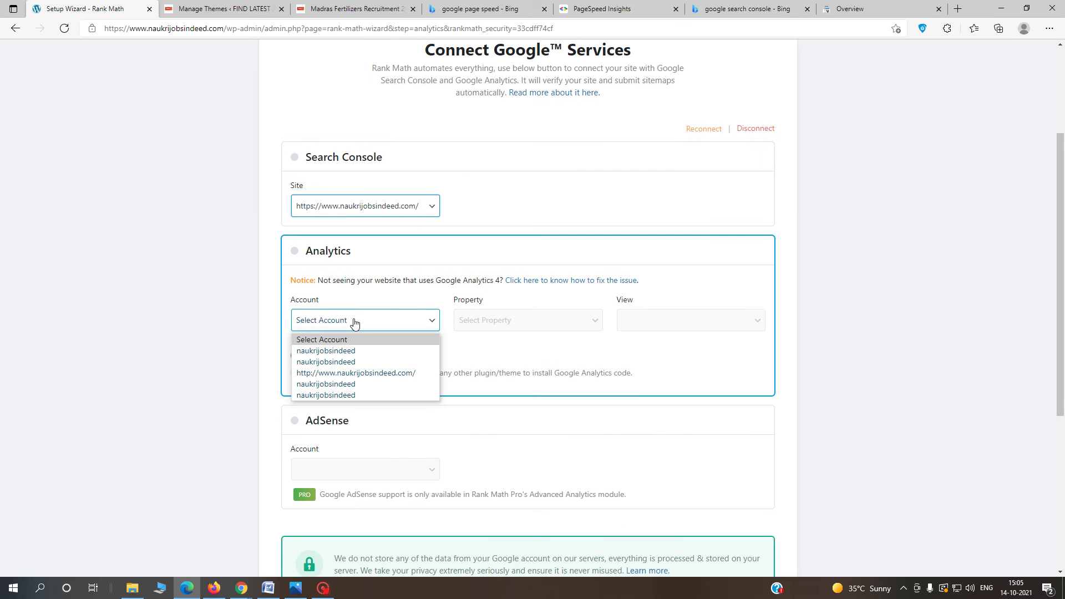
click(351, 382)
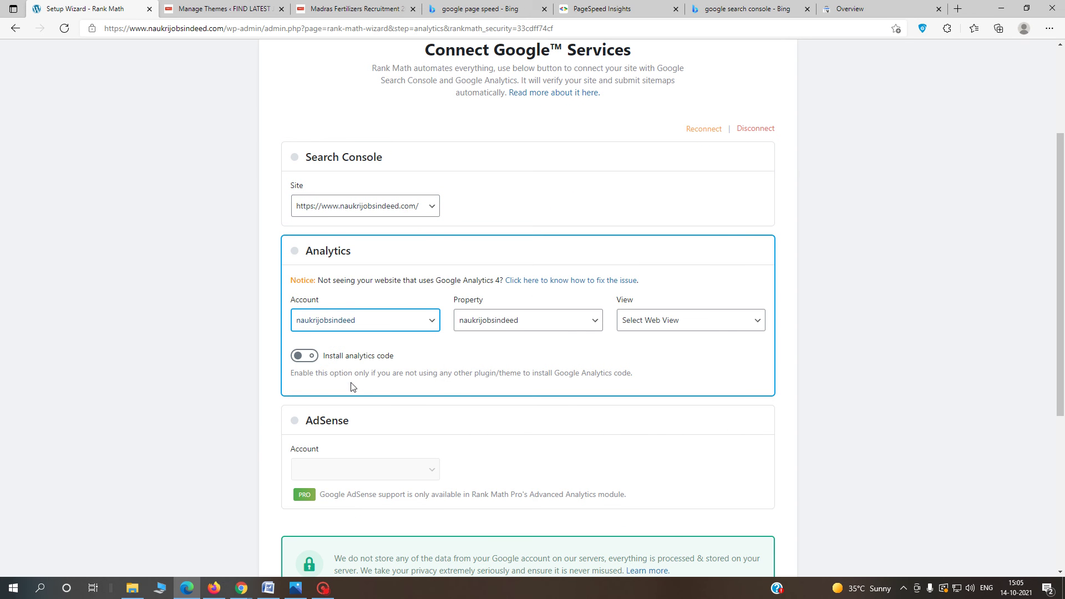
click(519, 326)
click(521, 326)
click(622, 326)
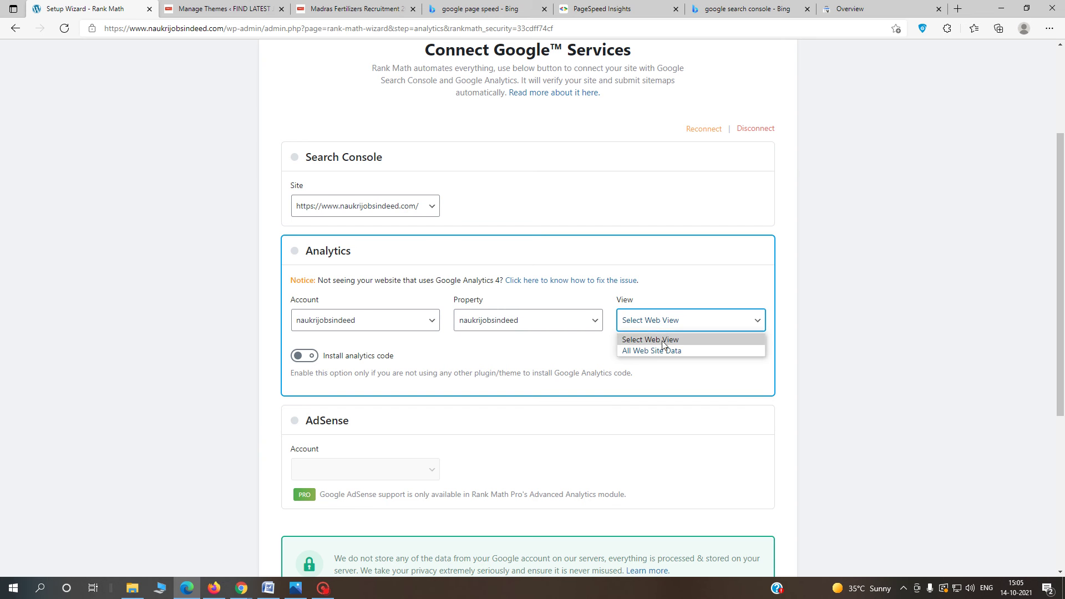
click(660, 351)
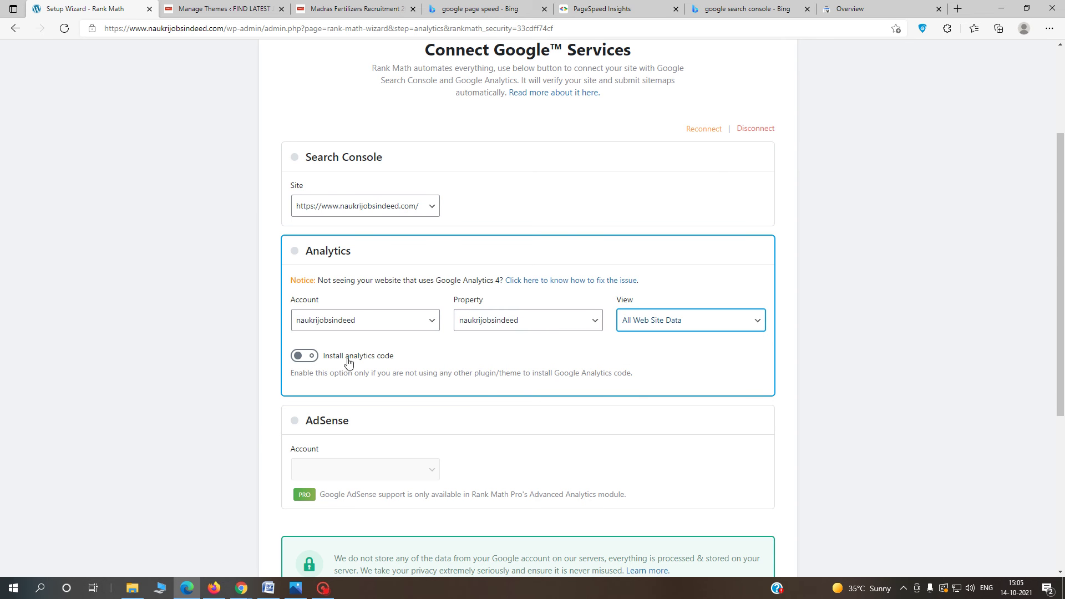
scroll(488, 389, down, 5)
click(712, 532)
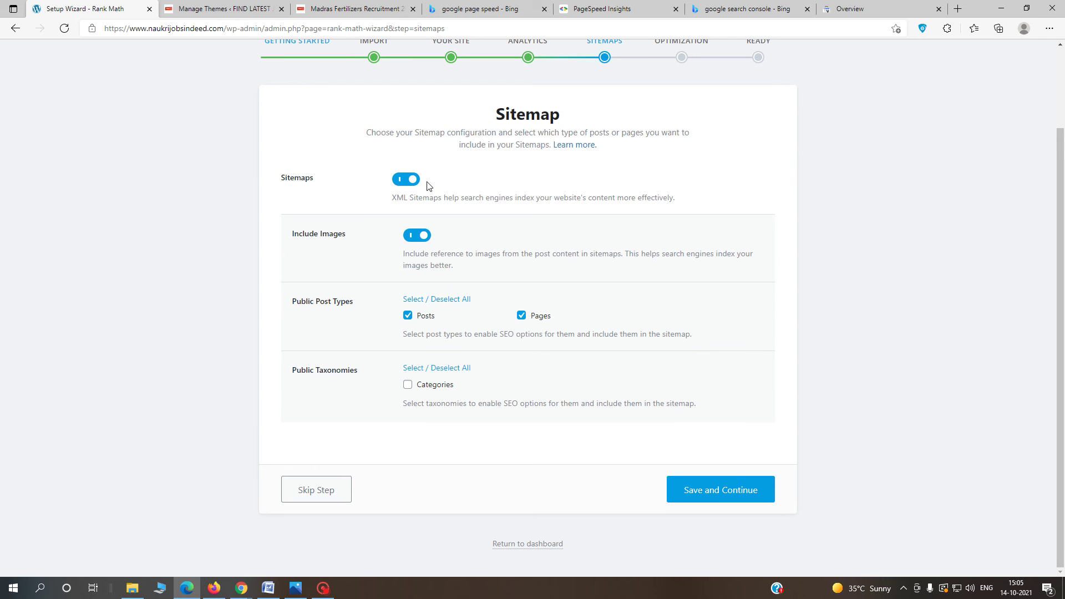
Include Categories in the sitemap and enable Nofollow External Links in the SEO tweaks, saving both wizard pages.
click(408, 384)
click(742, 500)
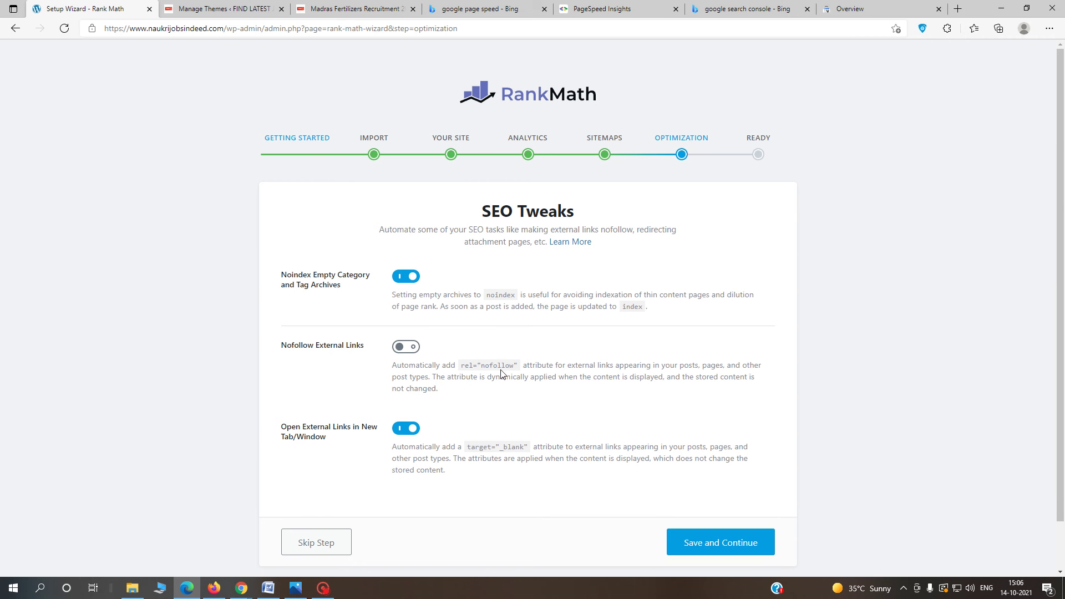
click(411, 348)
click(715, 542)
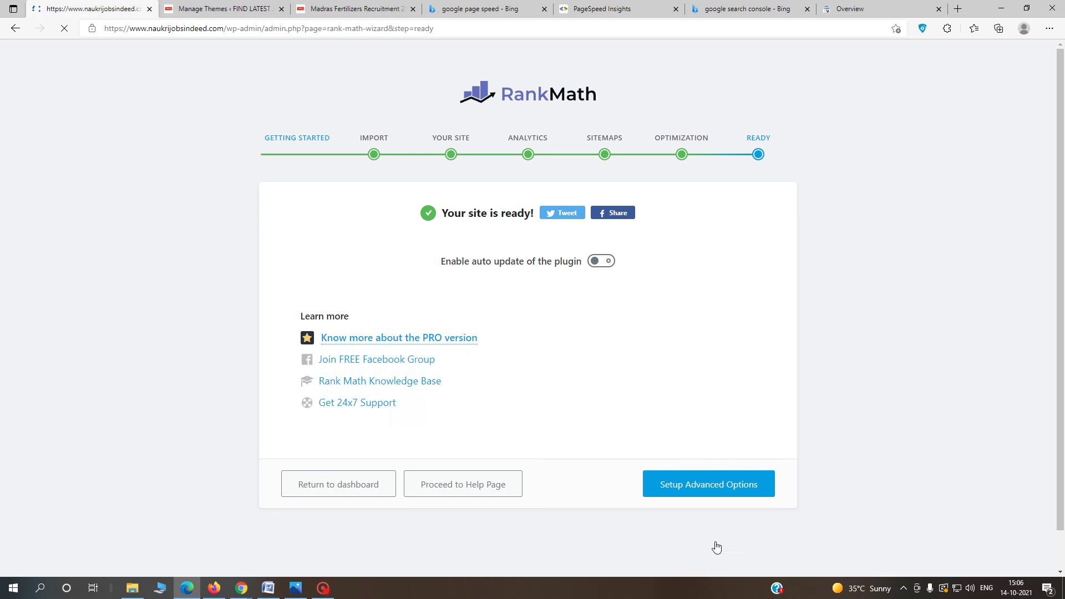
Complete the advanced options with 404 Monitor and Redirections enabled, keeping the default Role Manager and Schema Markup settings.
click(720, 493)
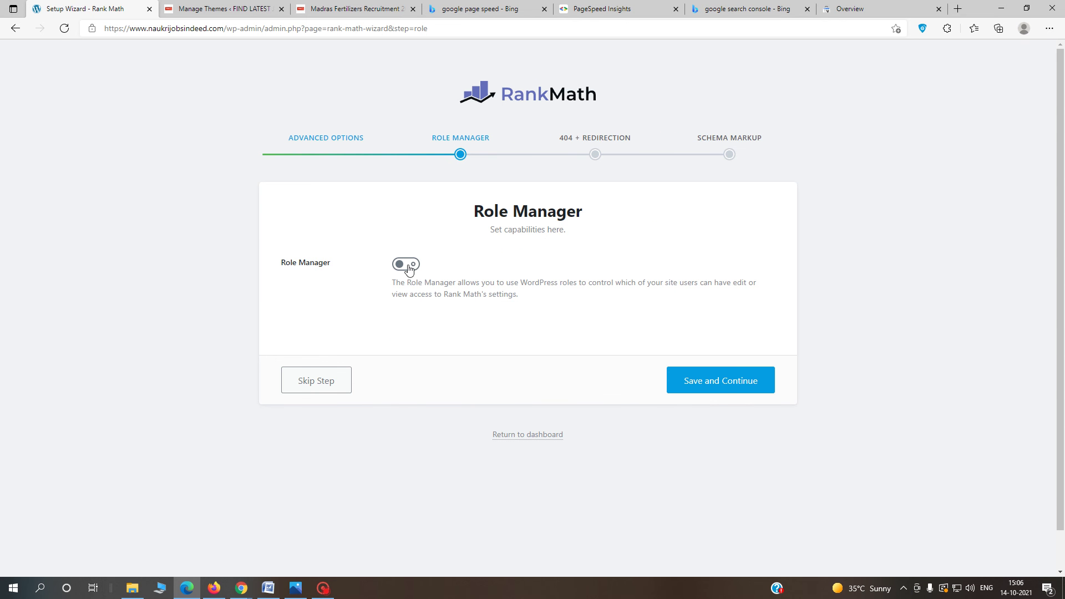
click(721, 388)
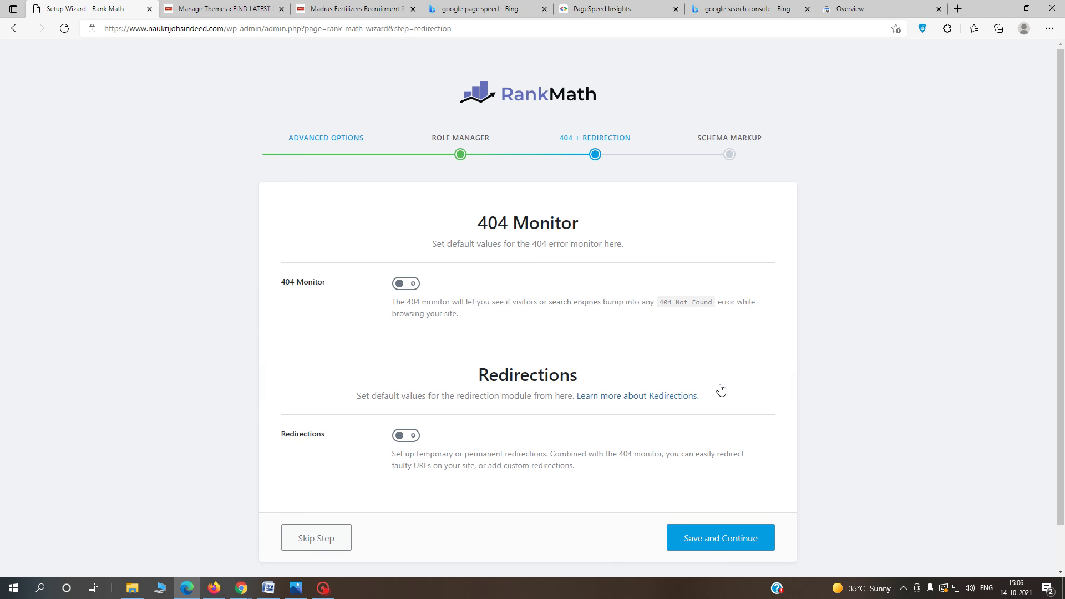
click(413, 284)
click(413, 437)
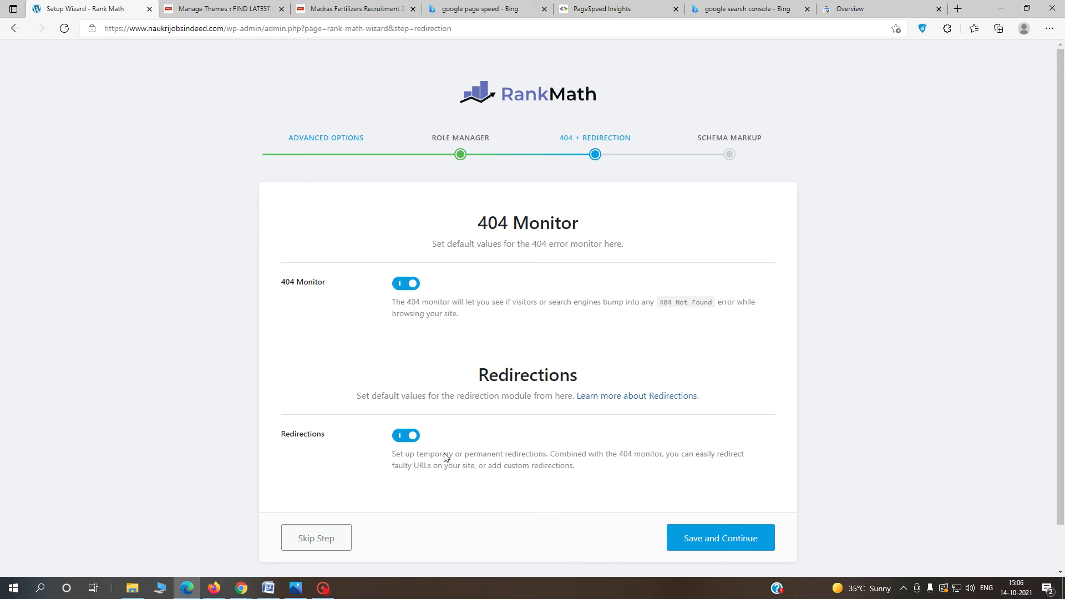
click(729, 539)
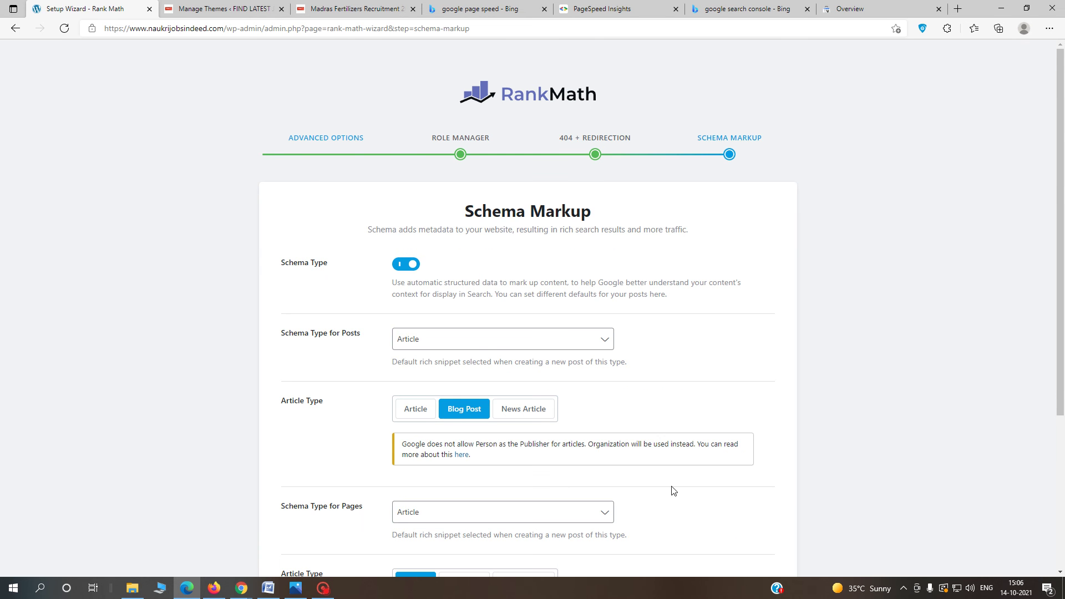
scroll(630, 488, down, 4)
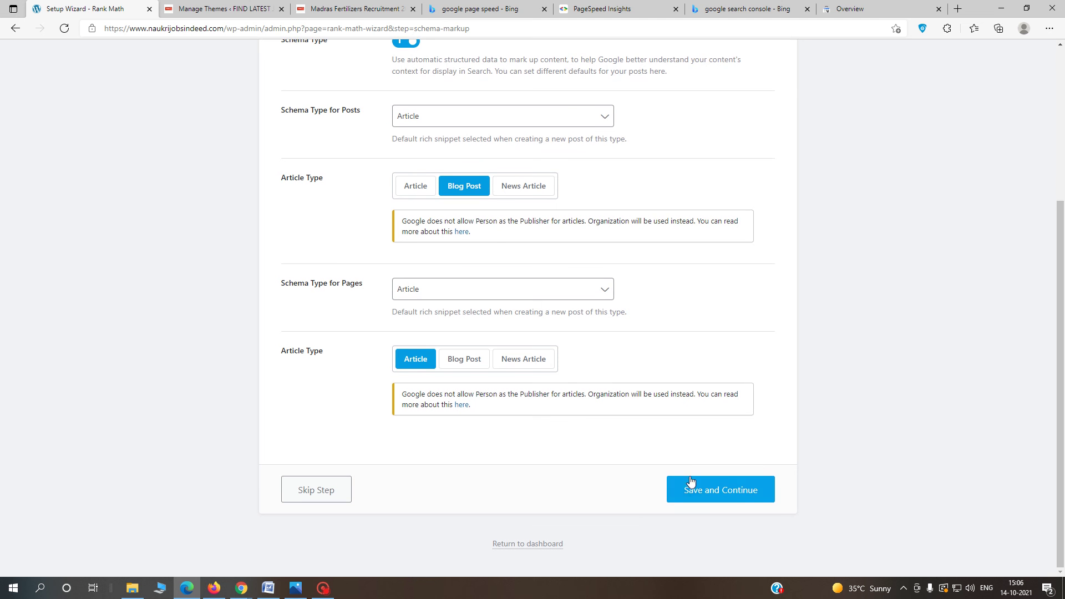
click(723, 495)
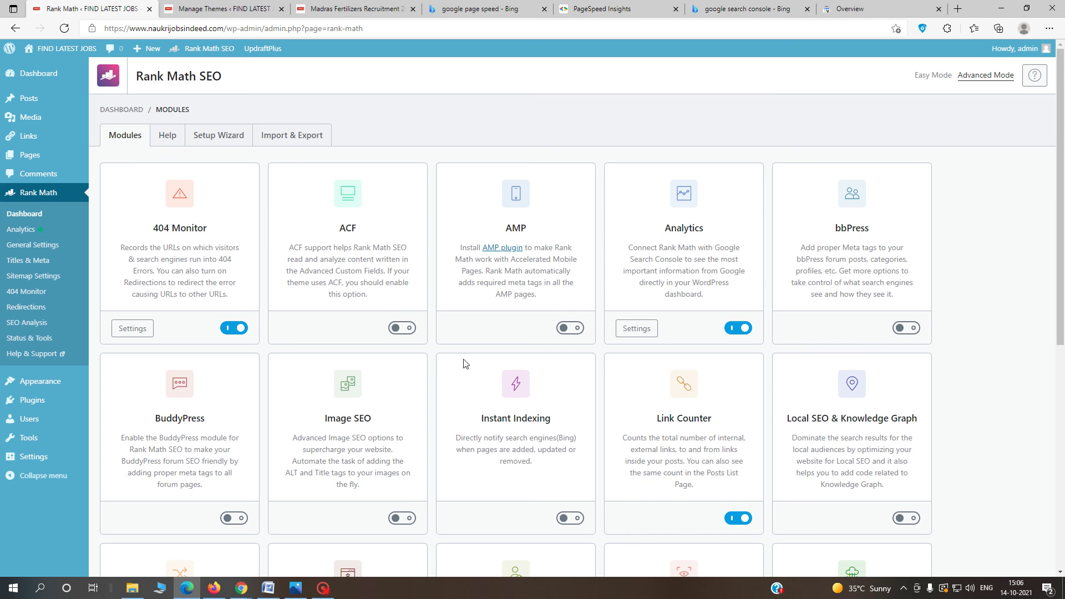
Open the Redirections module settings, set Fallback Behavior to Redirect to Homepage and save the changes.
scroll(278, 387, down, 3)
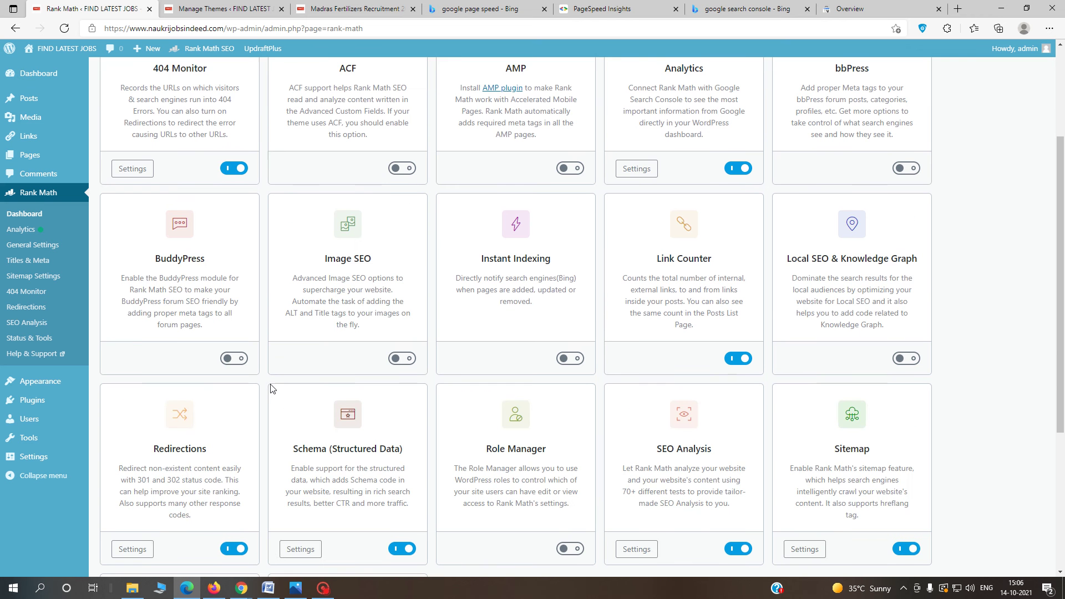
scroll(223, 461, down, 3)
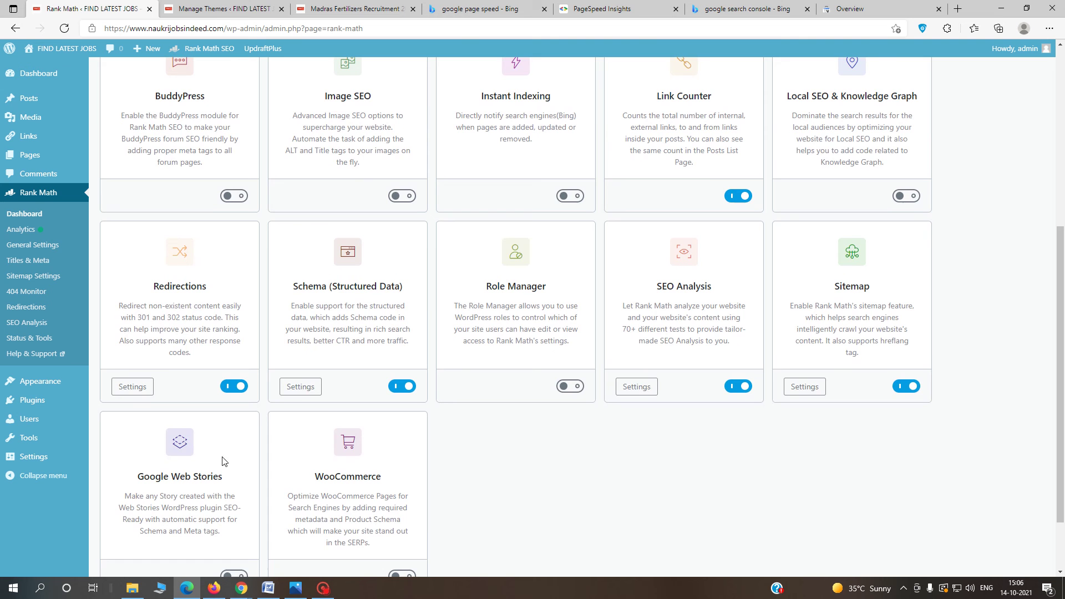
click(138, 392)
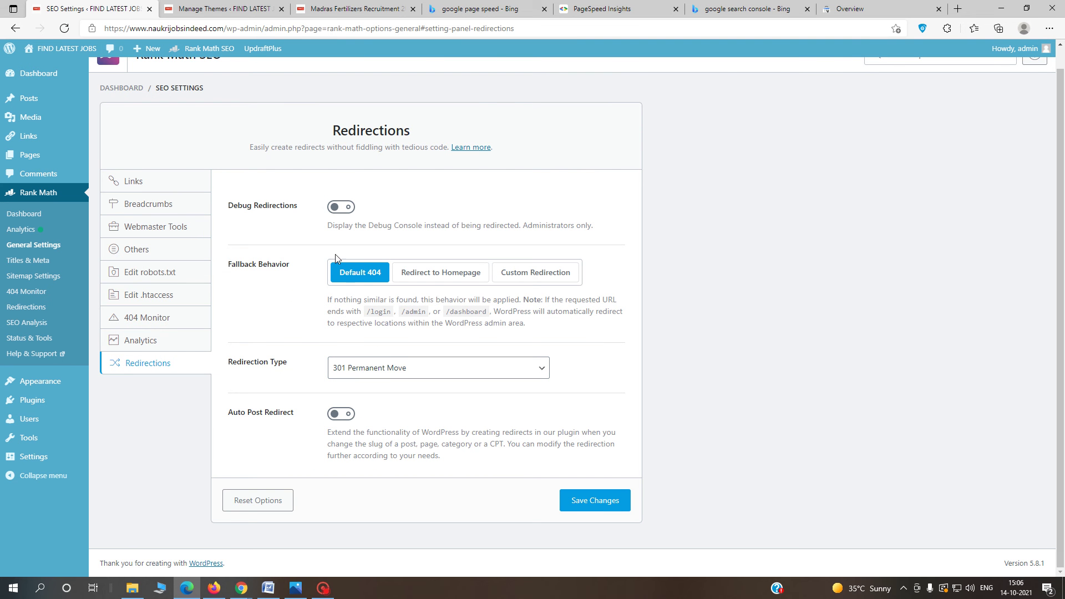
click(429, 280)
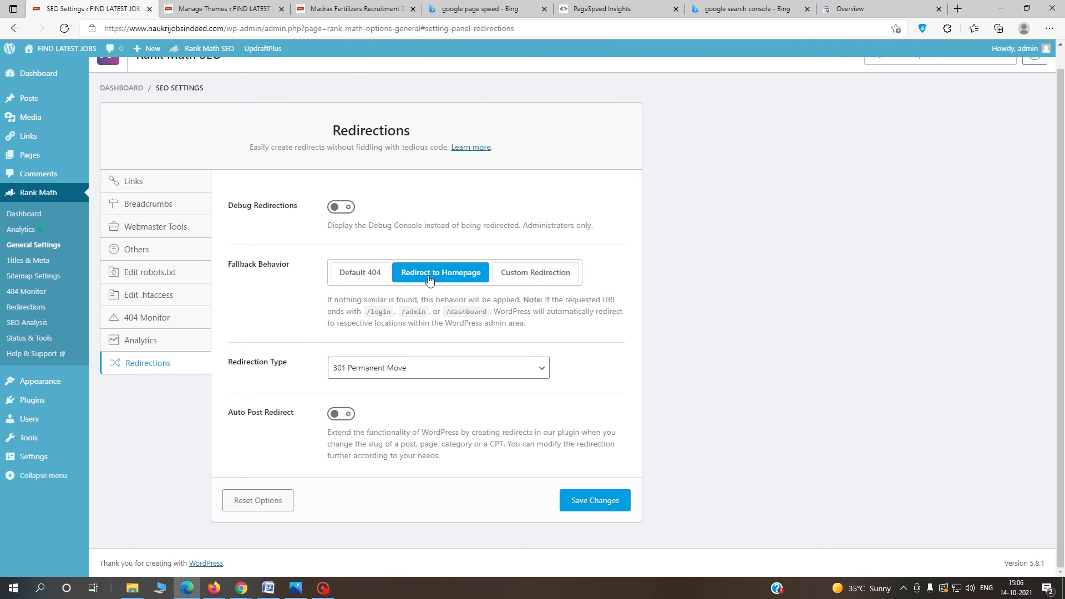
click(583, 497)
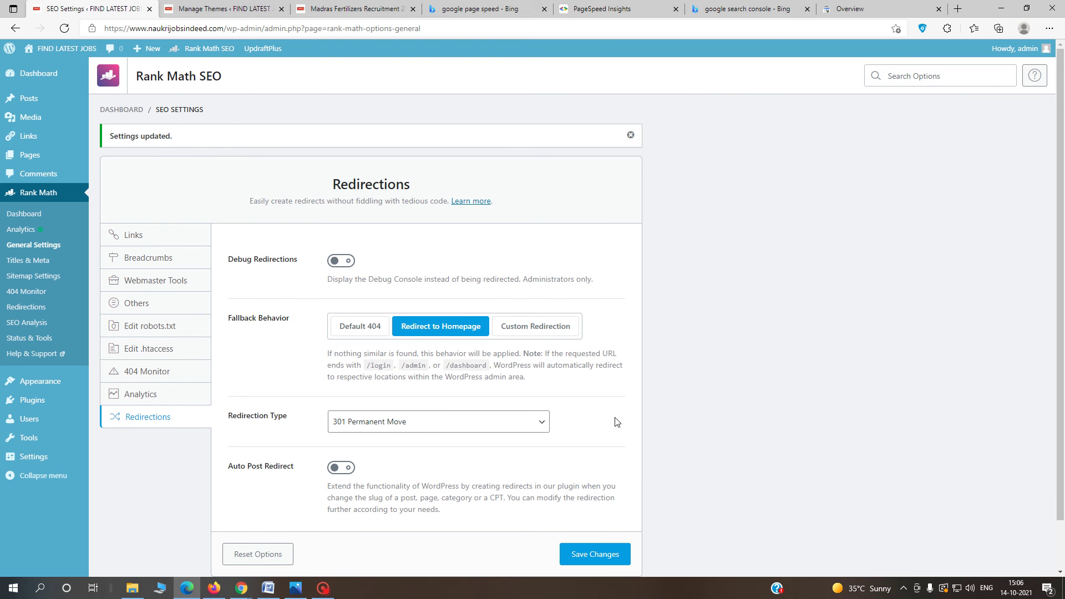
click(595, 555)
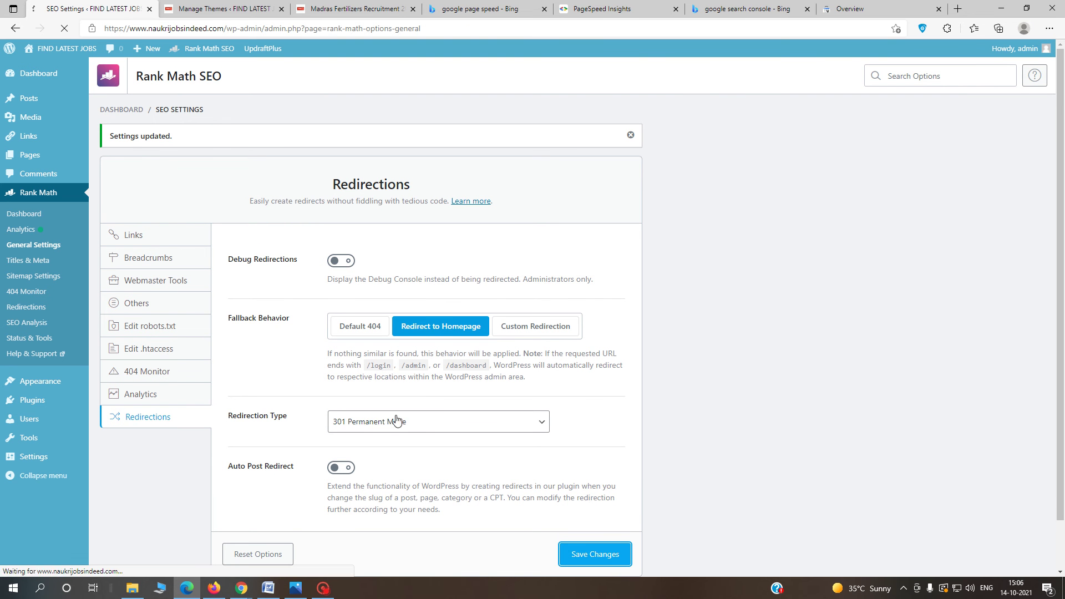
From Rank Math's Webmaster Tools settings, open the Search Console Verification Page under the Naukrijobsindeed Google account.
click(143, 281)
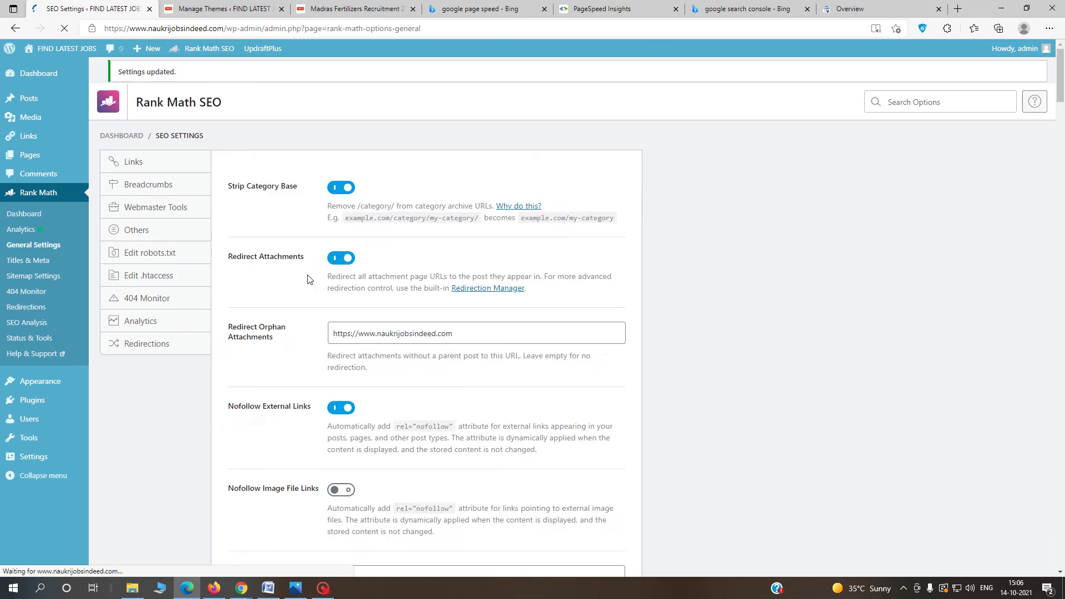
click(133, 282)
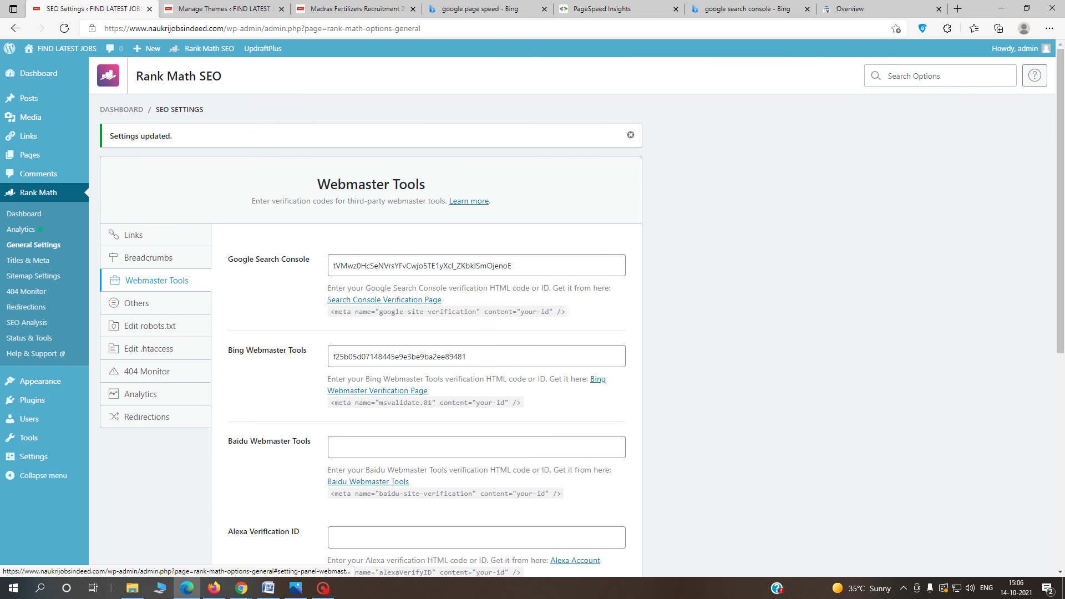
click(362, 300)
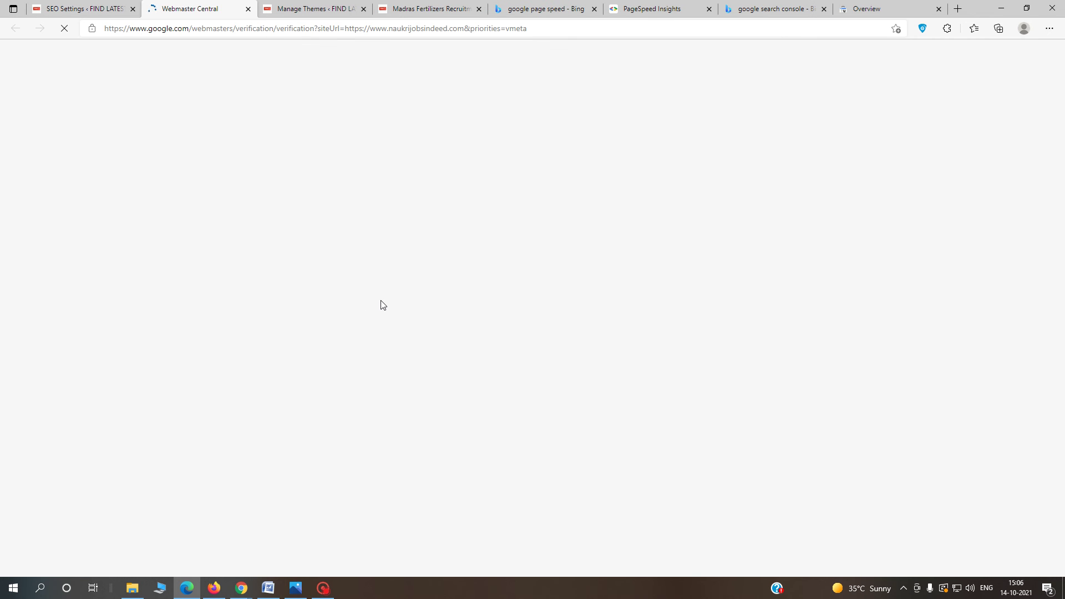
drag(299, 233, 775, 239)
click(1039, 56)
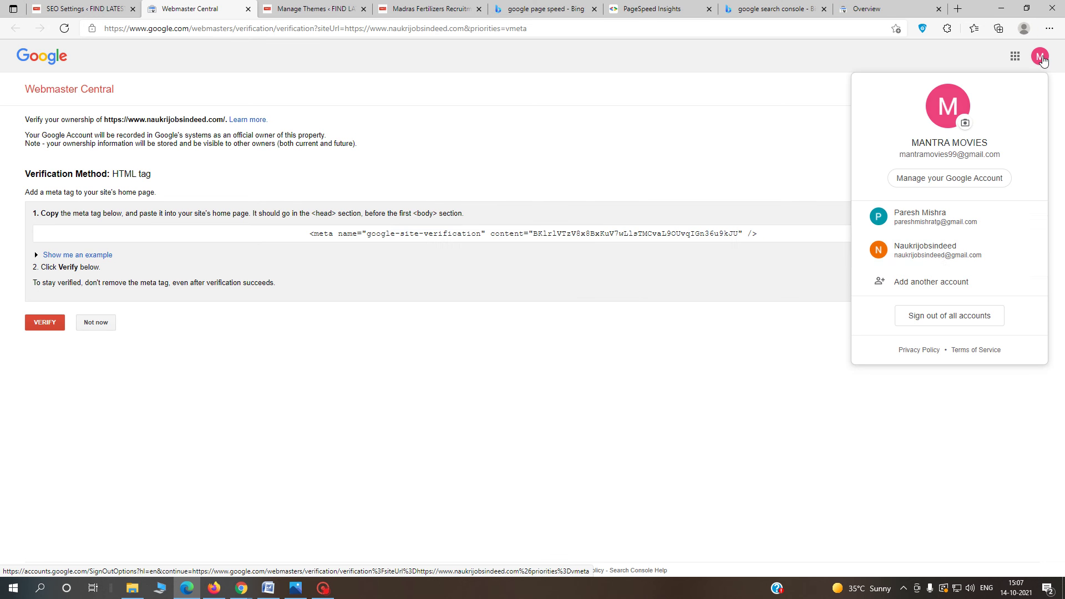
key(Escape)
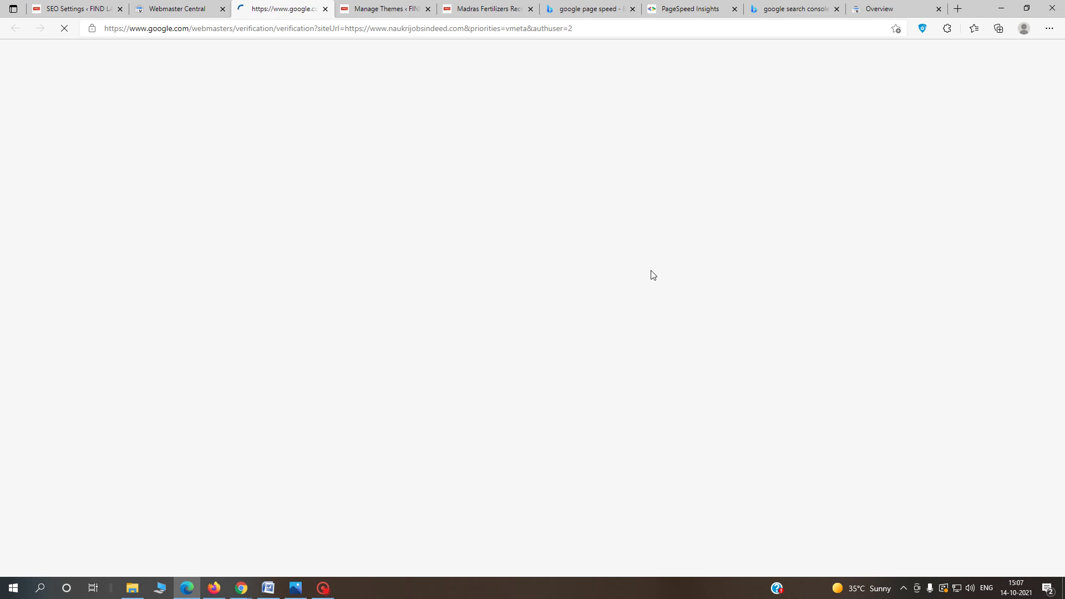
Copy the HTML verification meta tag for the site and close the other Google account's Webmaster Central page.
click(579, 233)
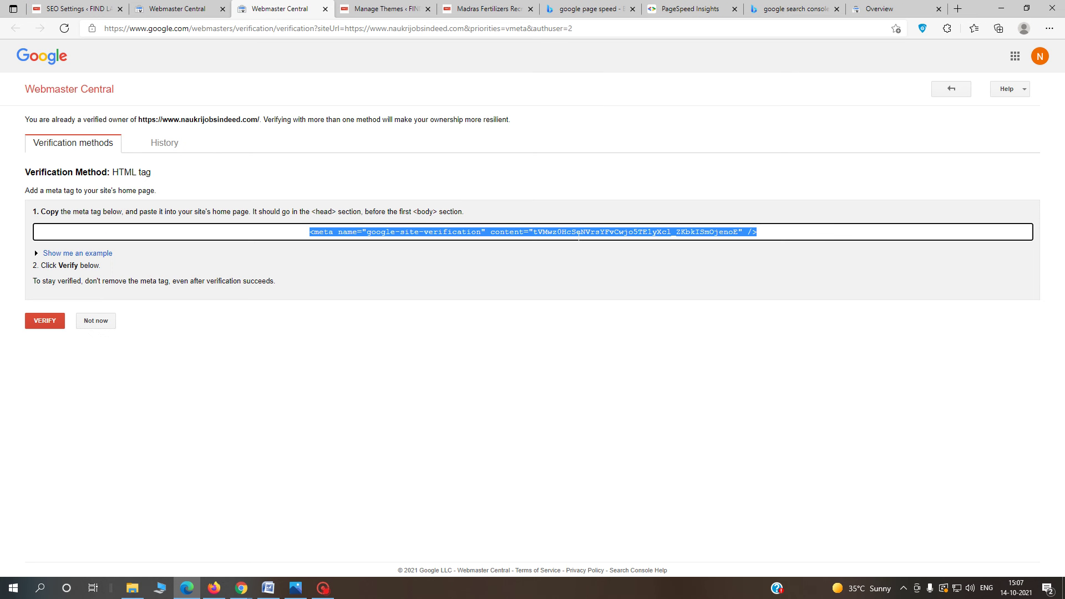
right_click(578, 236)
click(605, 248)
click(181, 12)
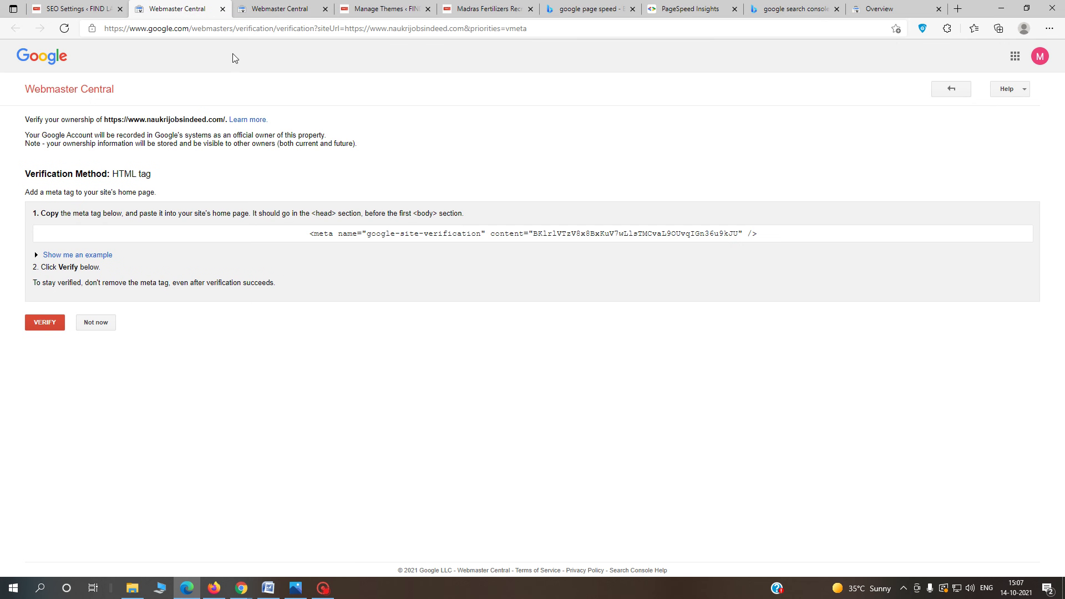
click(223, 9)
Replace the Google Search Console verification code in Rank Math's Webmaster Tools with the copied meta tag and save the changes.
click(78, 9)
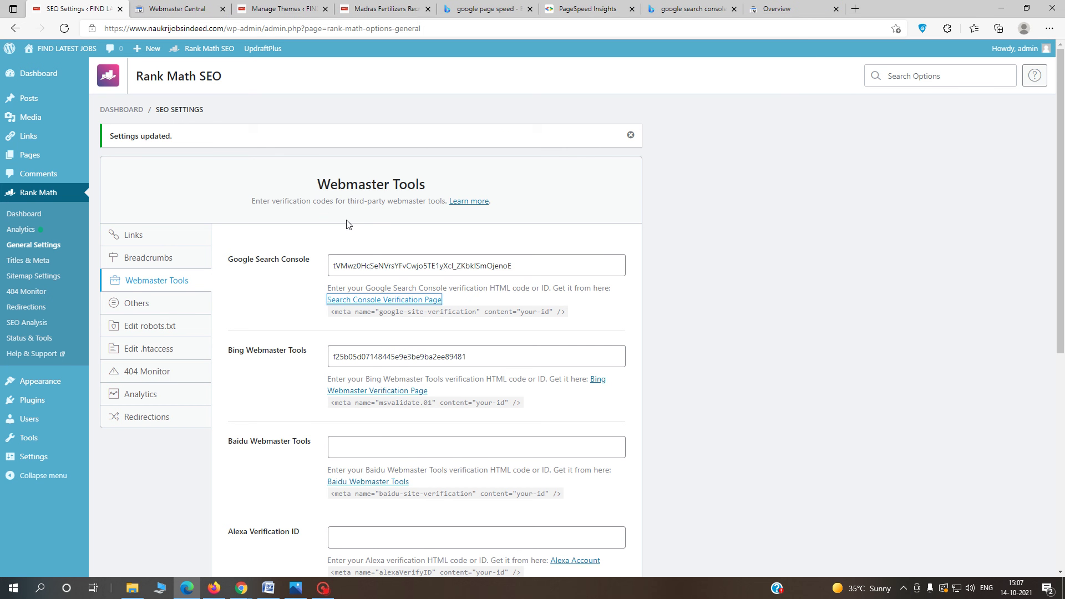
double_click(370, 265)
right_click(438, 265)
click(413, 307)
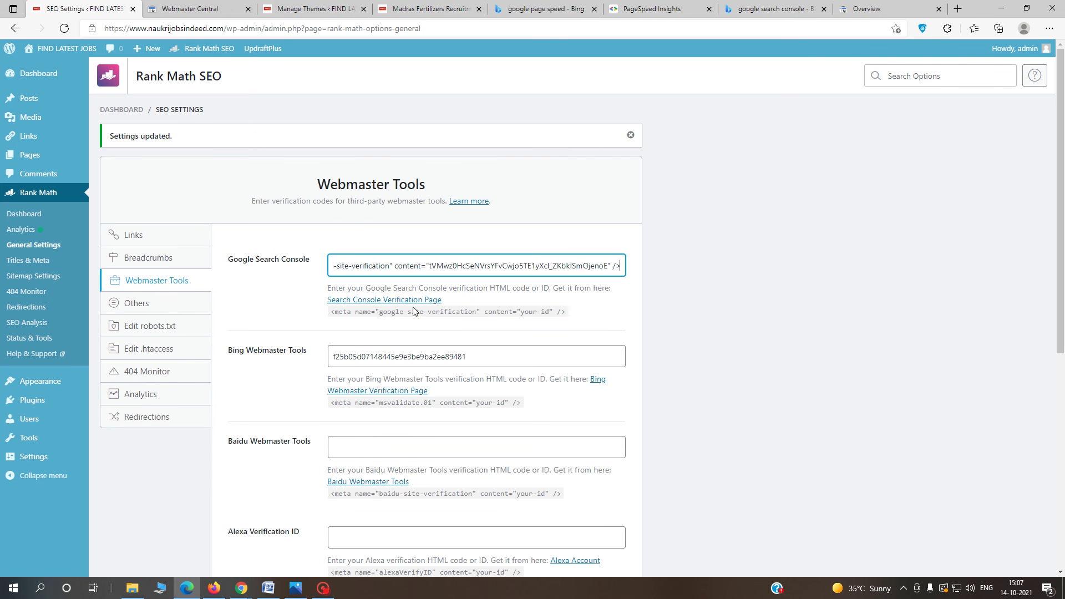
scroll(393, 426, down, 3)
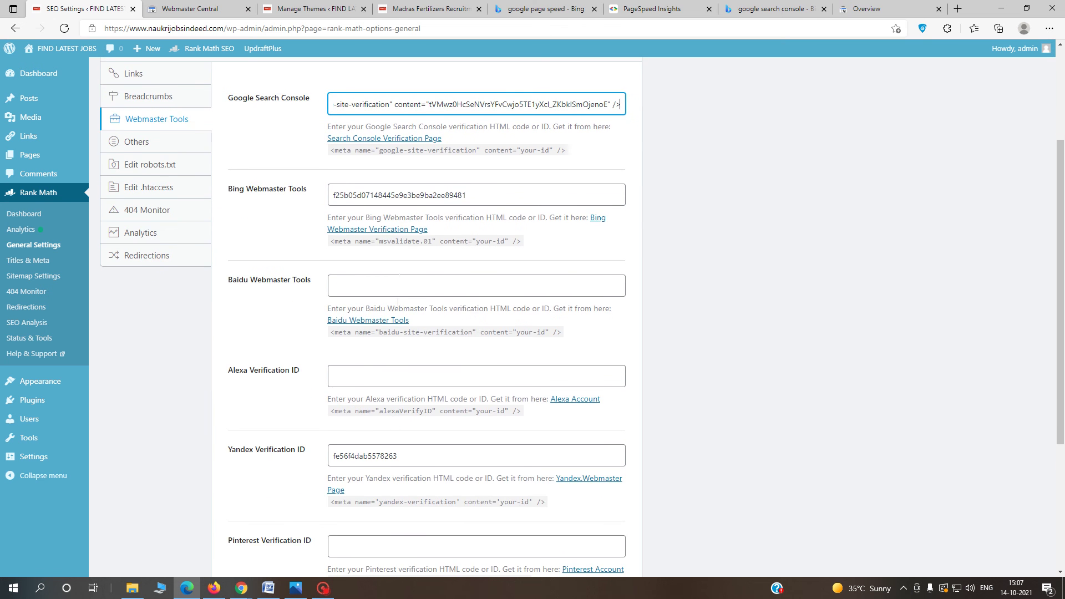
scroll(397, 300, down, 4)
click(589, 502)
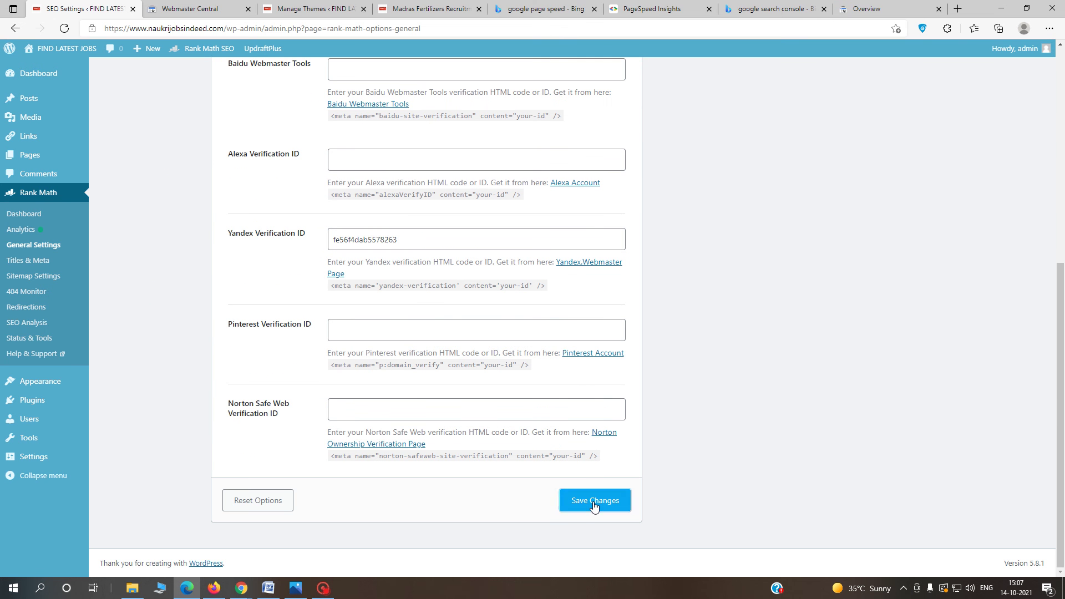
click(179, 6)
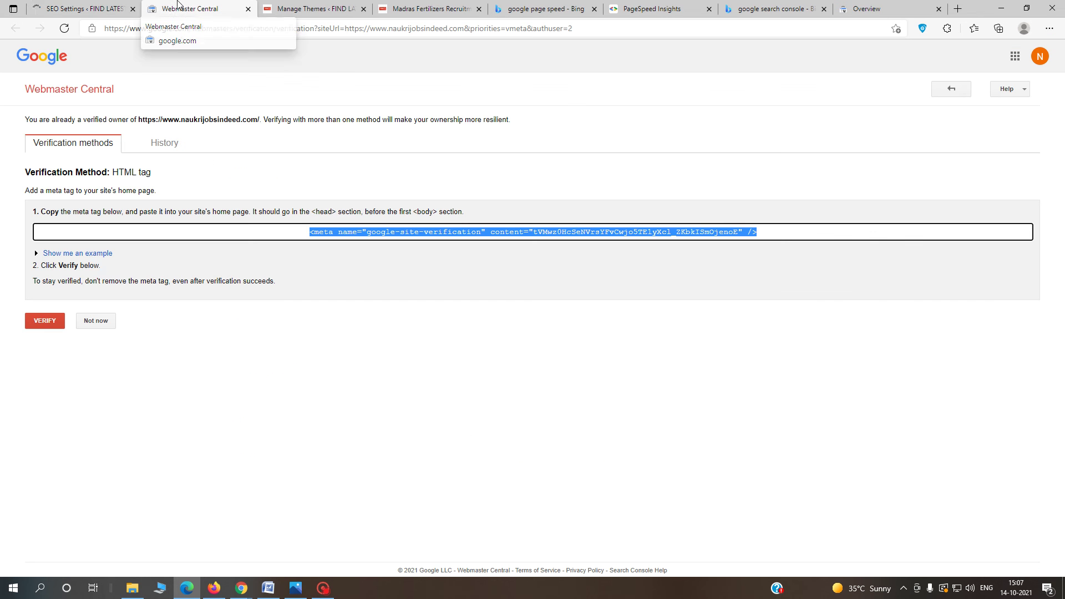
click(45, 321)
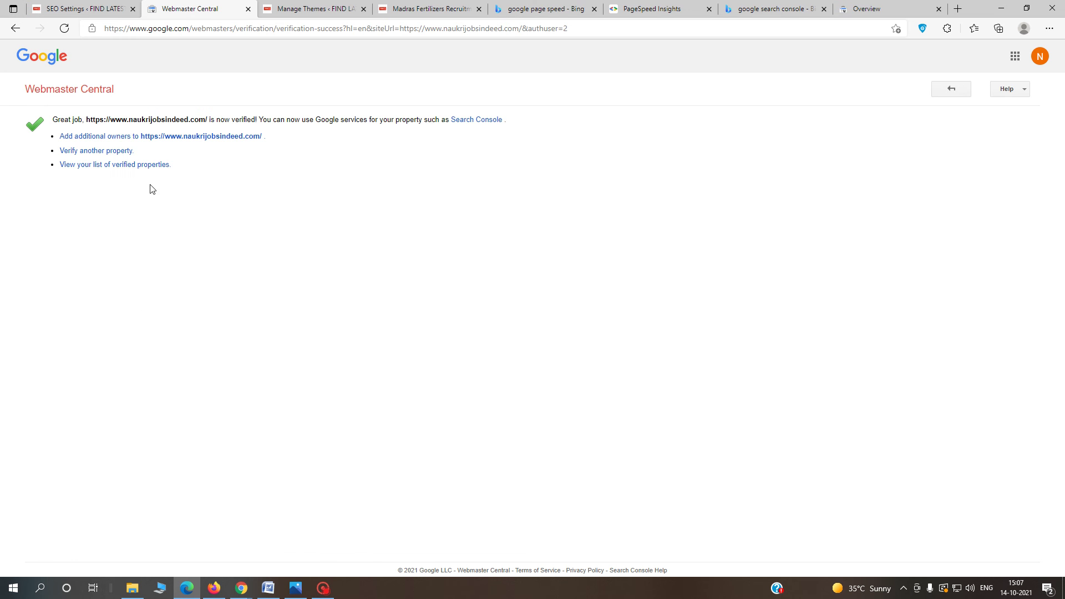
click(247, 9)
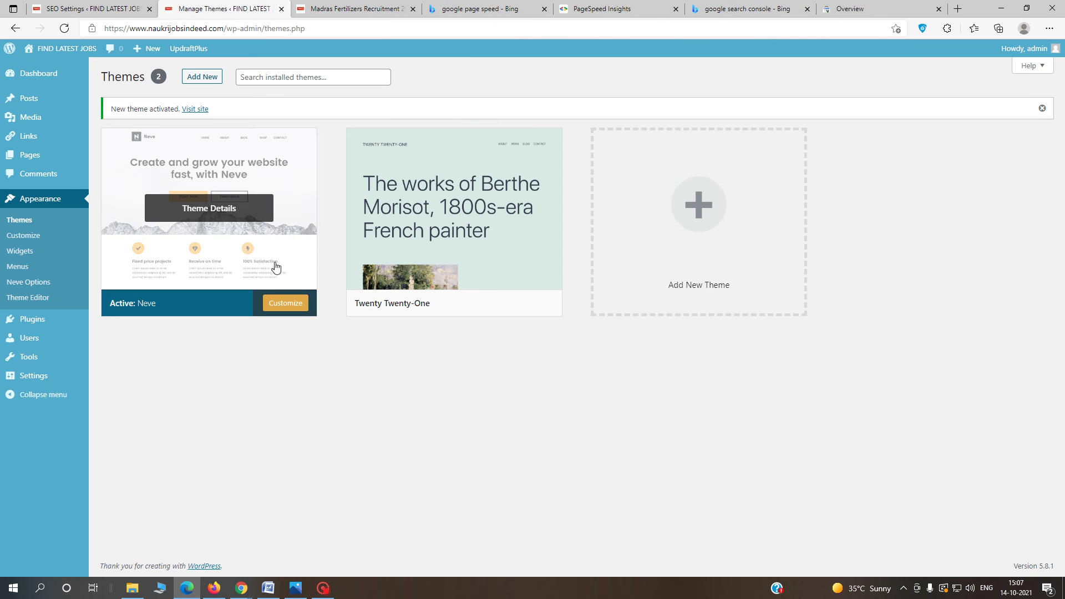
click(96, 7)
scroll(641, 400, down, 7)
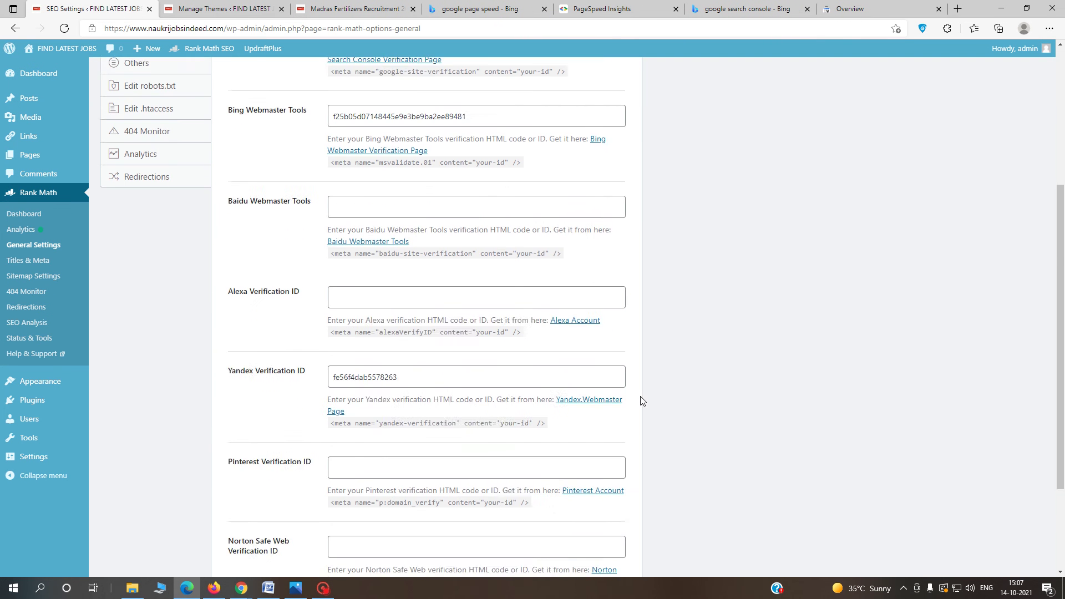
click(603, 501)
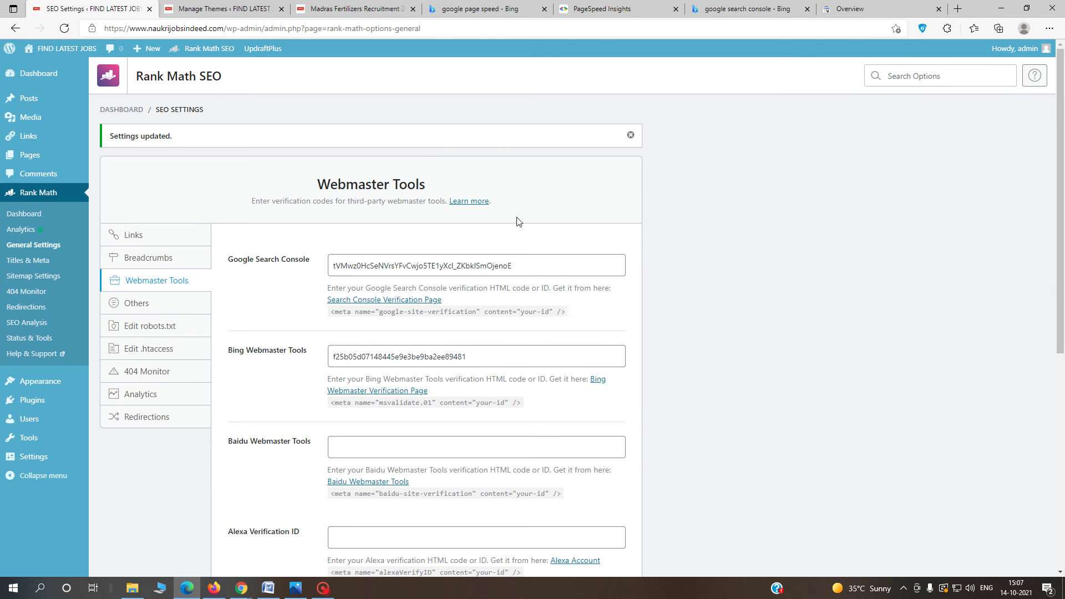
Review the Search Console Performance report for naukrijobsindeed.com with Average position included in the chart.
click(859, 9)
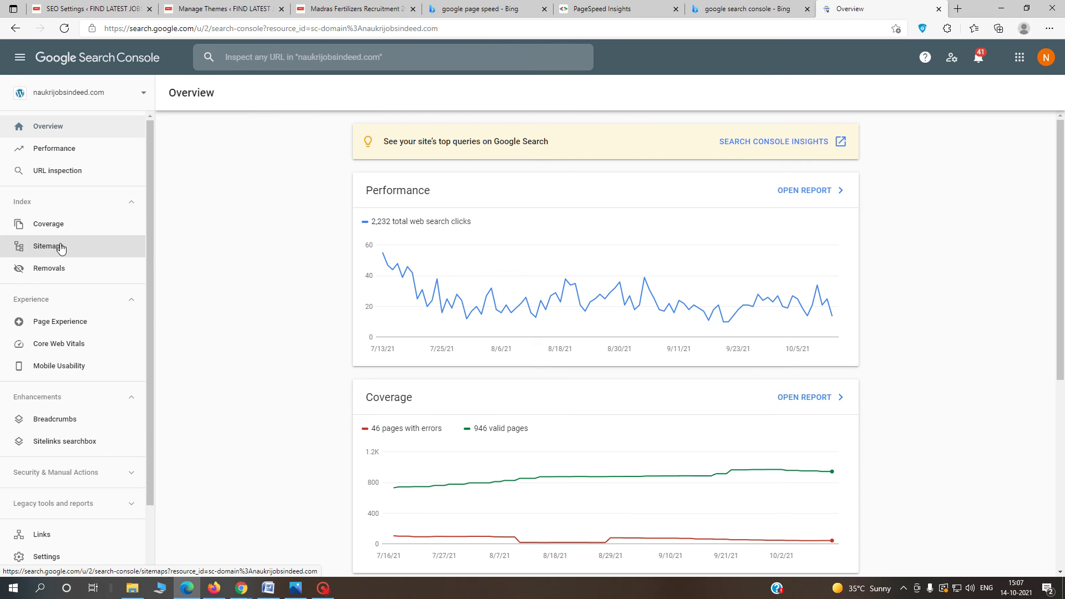
click(72, 151)
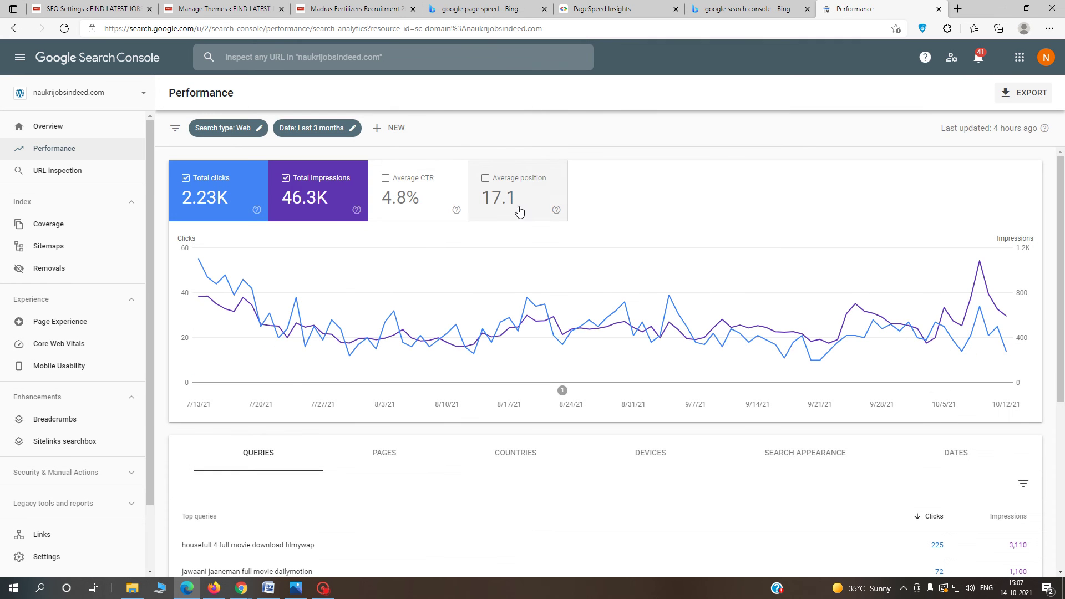
click(515, 195)
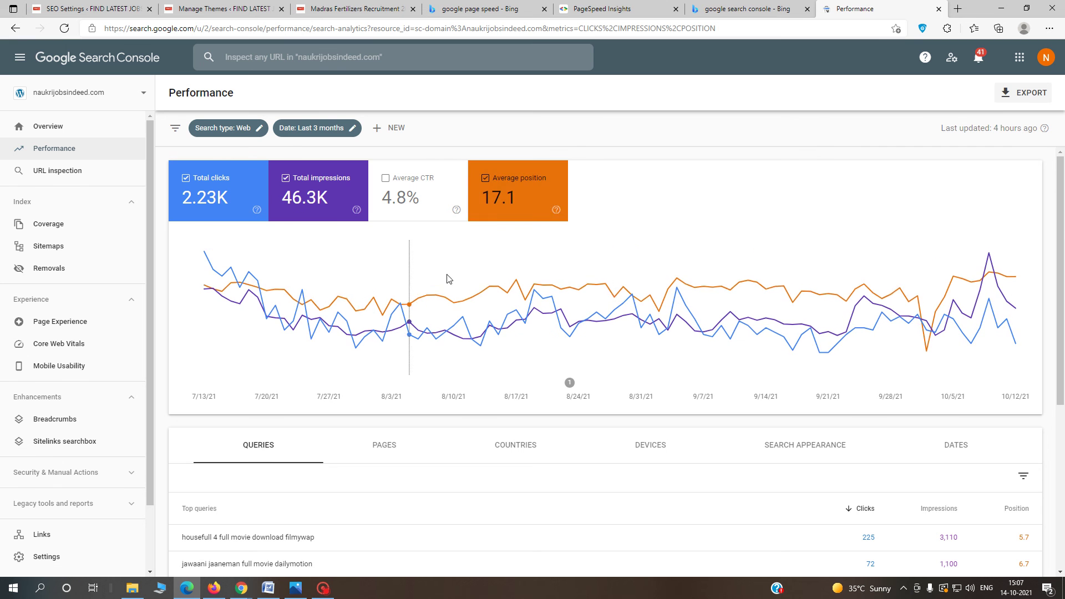
scroll(394, 388, down, 3)
scroll(777, 322, up, 3)
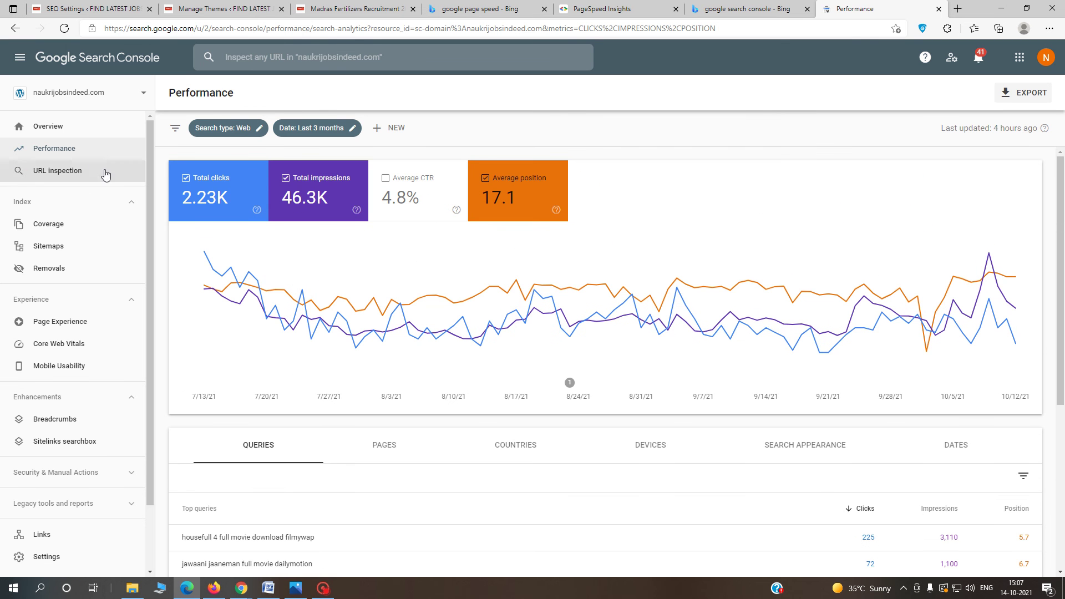
Open Search Console's Sitemaps page and copy the sitemap index URL linked in Rank Math's Sitemap Settings.
click(52, 249)
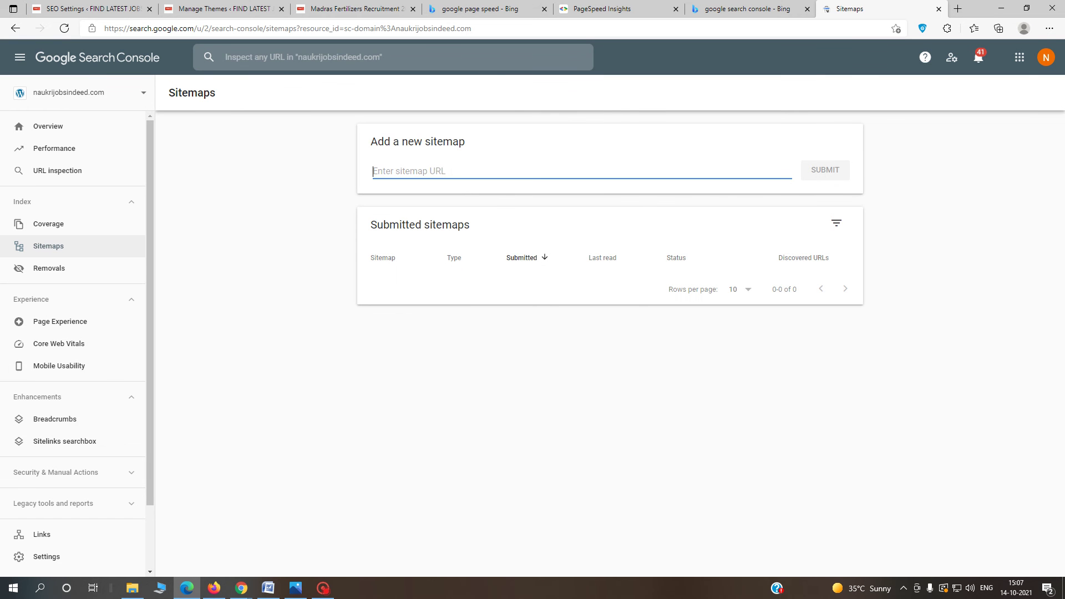
click(91, 8)
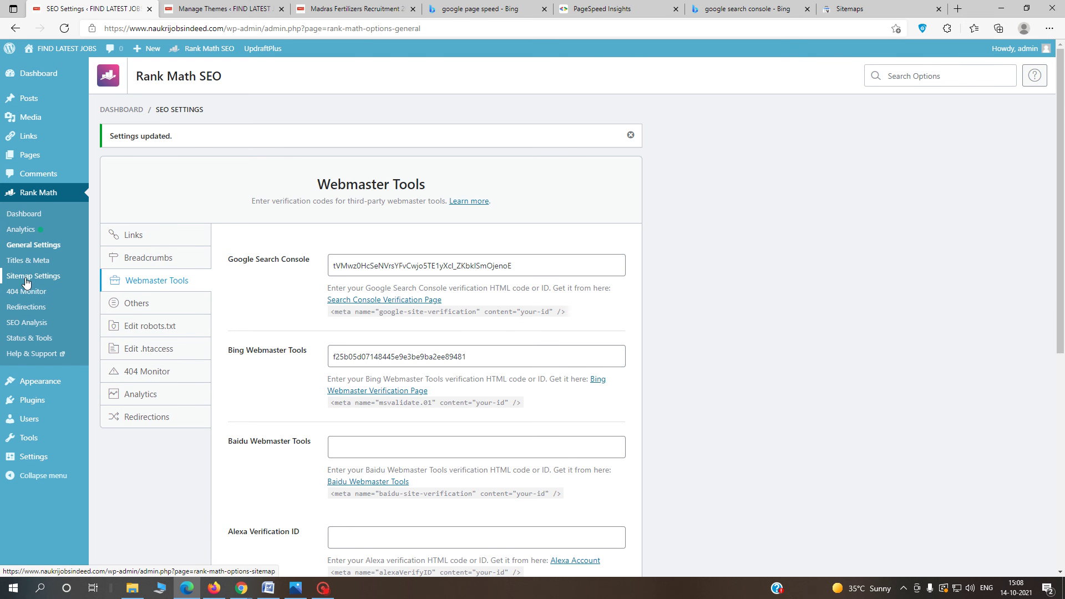
click(56, 279)
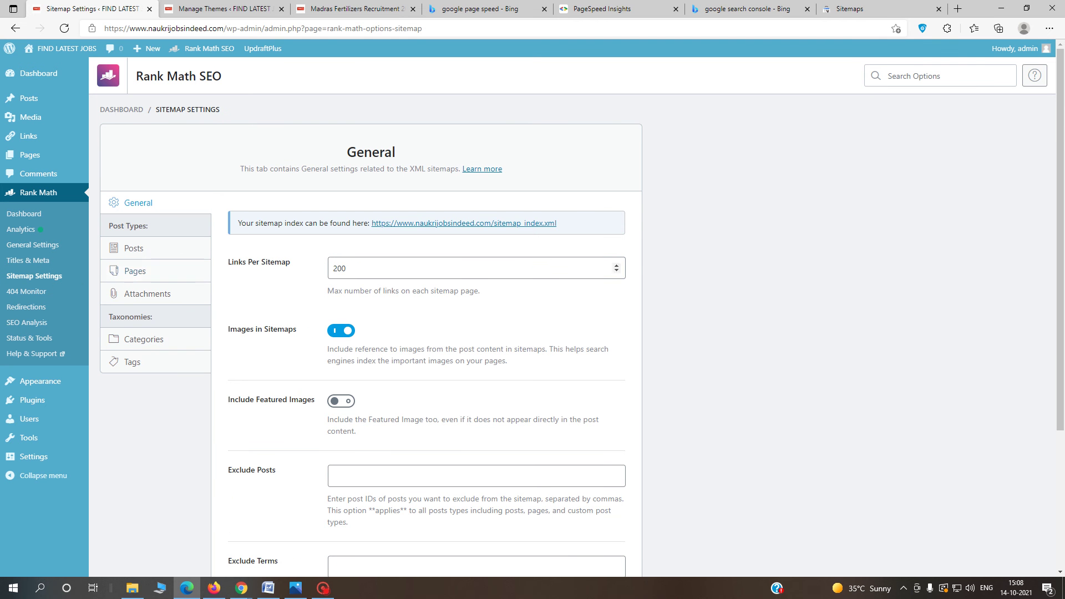
click(472, 224)
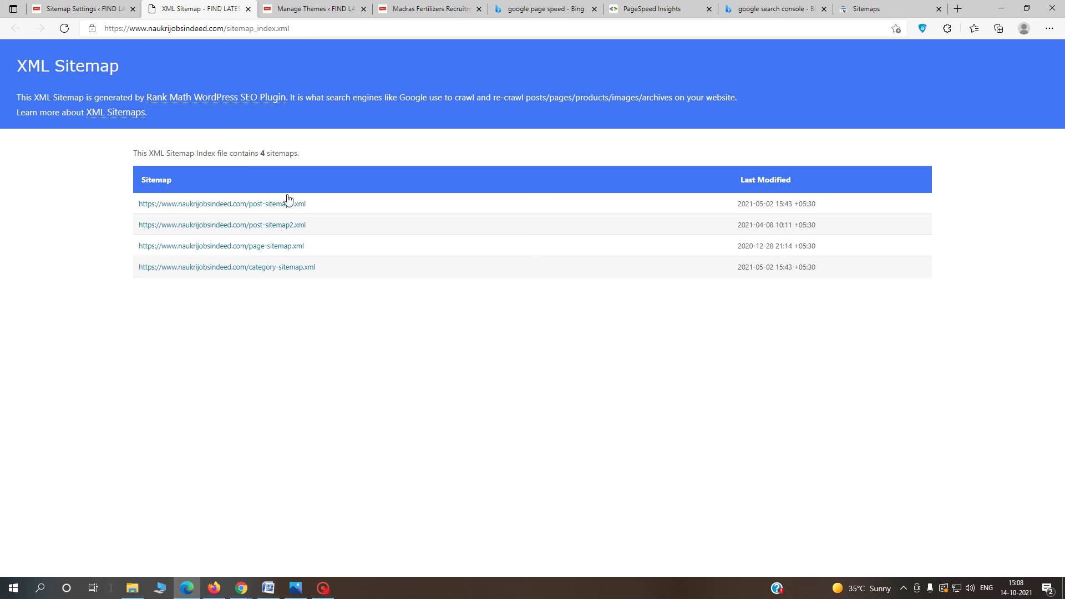
click(296, 28)
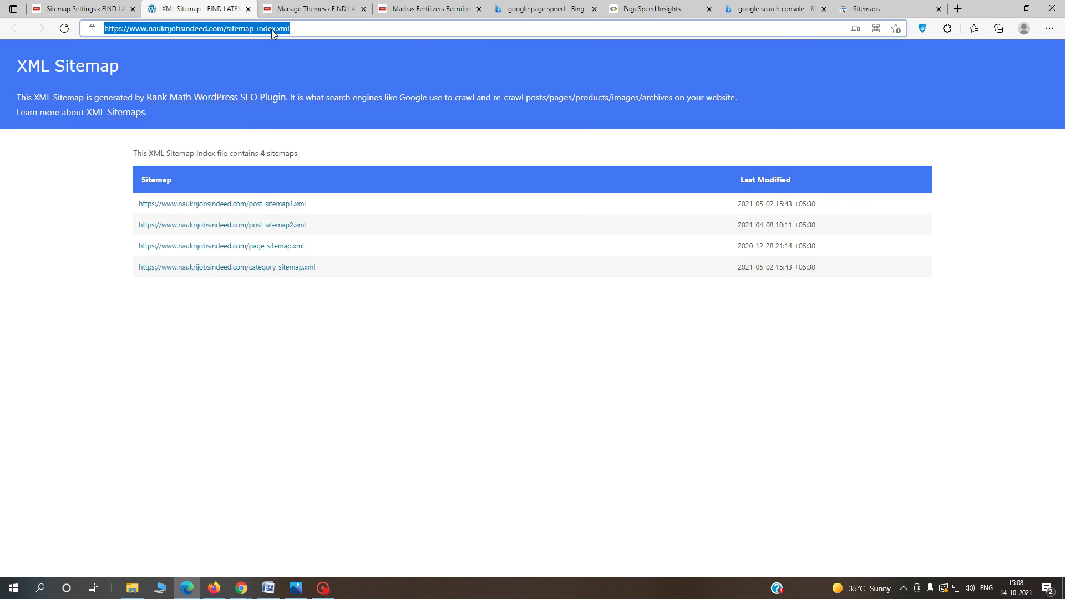
right_click(271, 29)
click(306, 123)
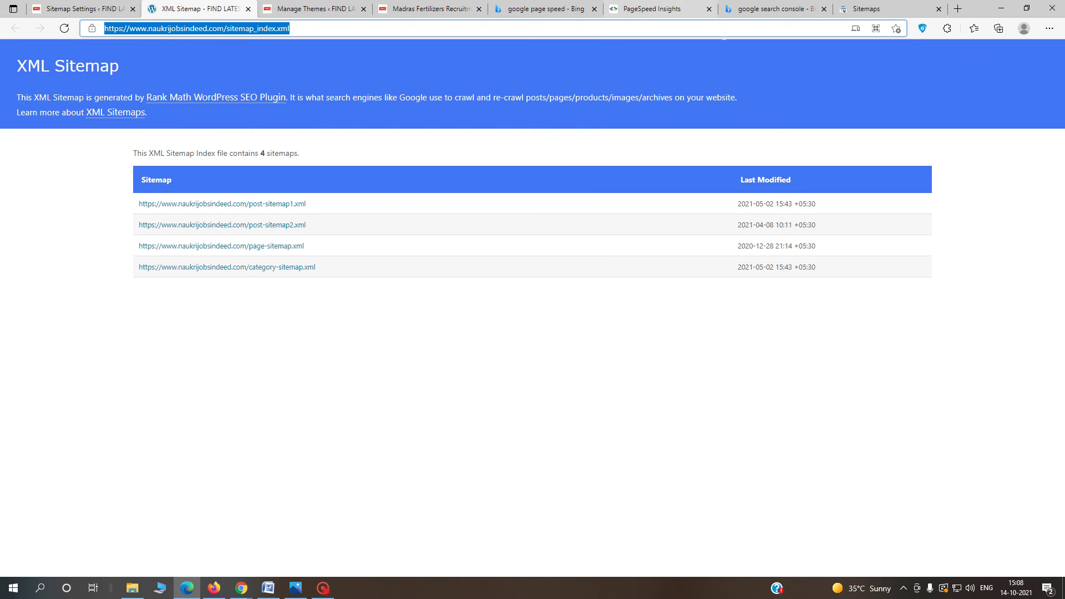
click(881, 8)
right_click(419, 179)
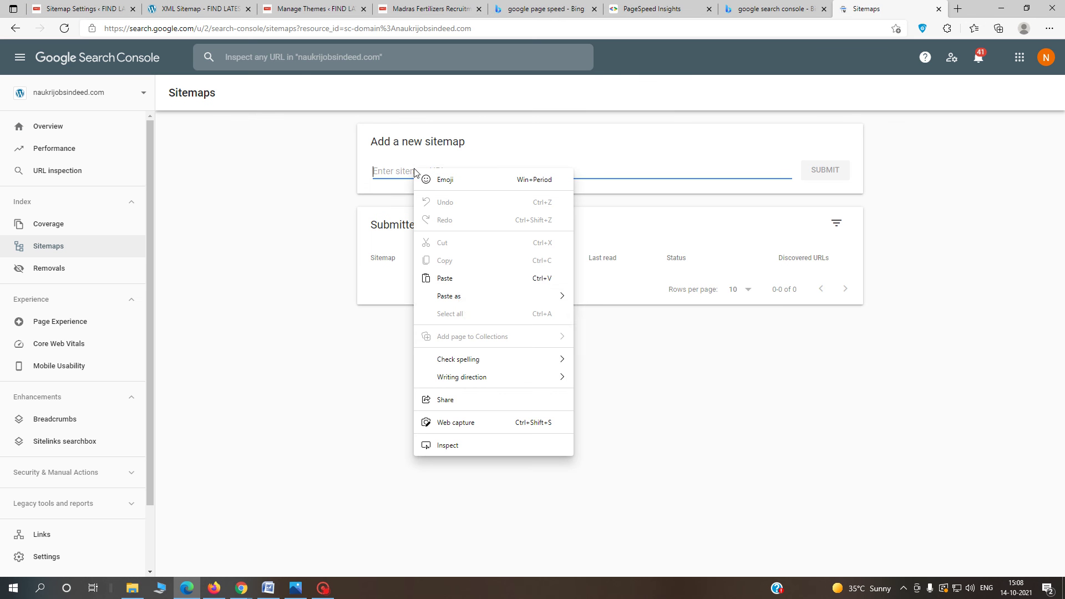
click(459, 279)
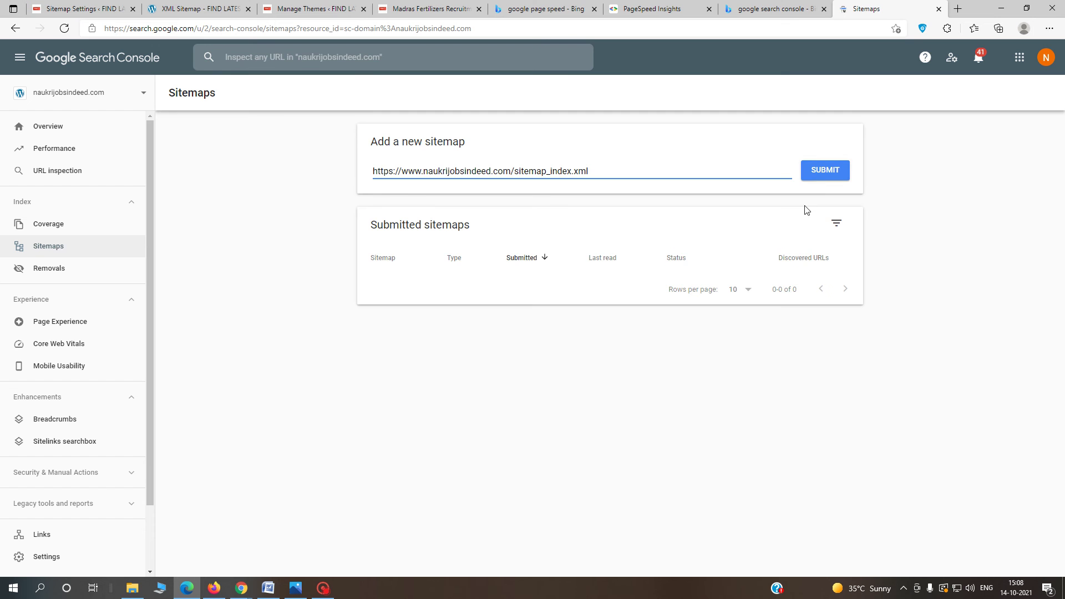
click(824, 169)
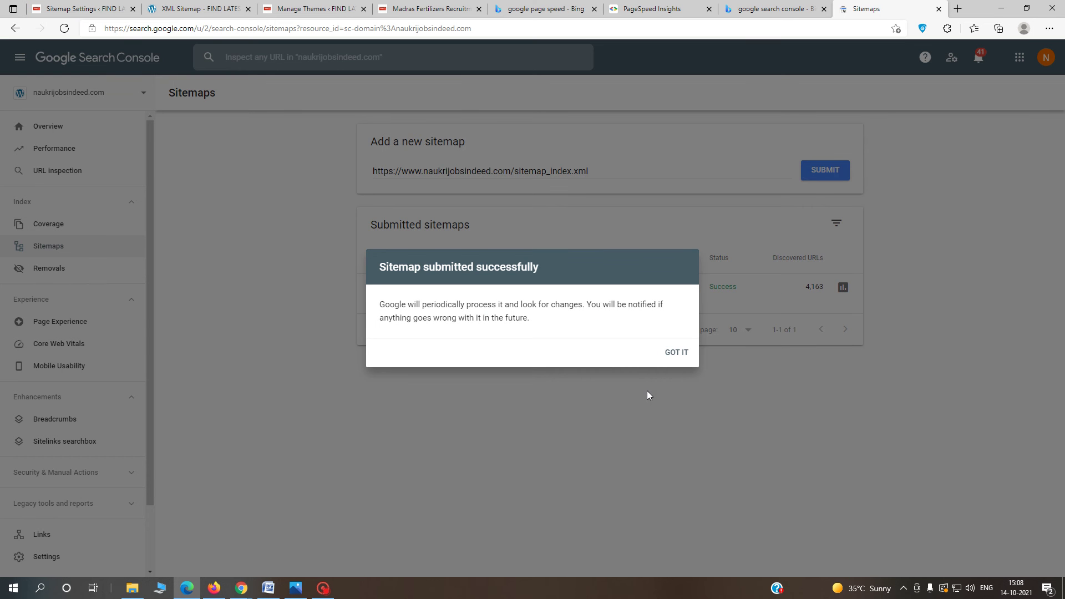
click(676, 352)
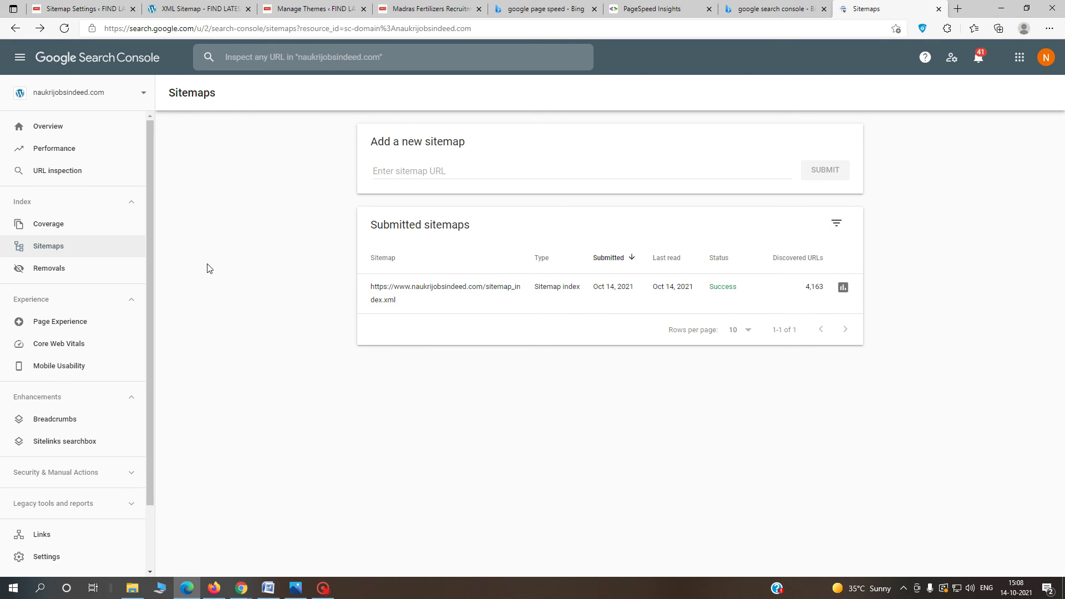
Examine the site's Page Experience signals and the Coverage report in Search Console.
click(69, 329)
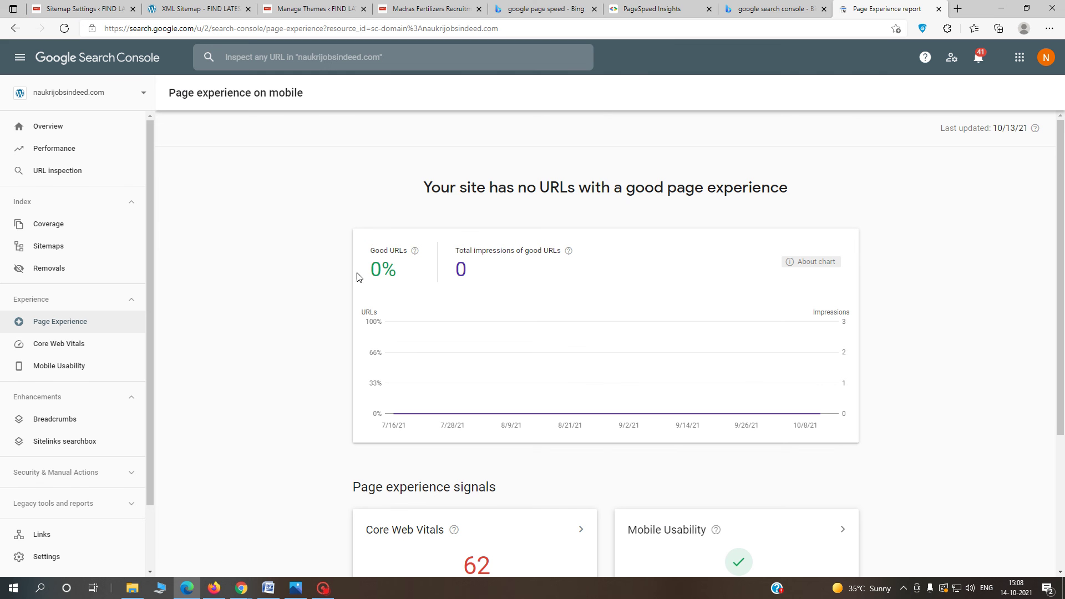
drag(357, 276, 419, 277)
scroll(288, 375, down, 3)
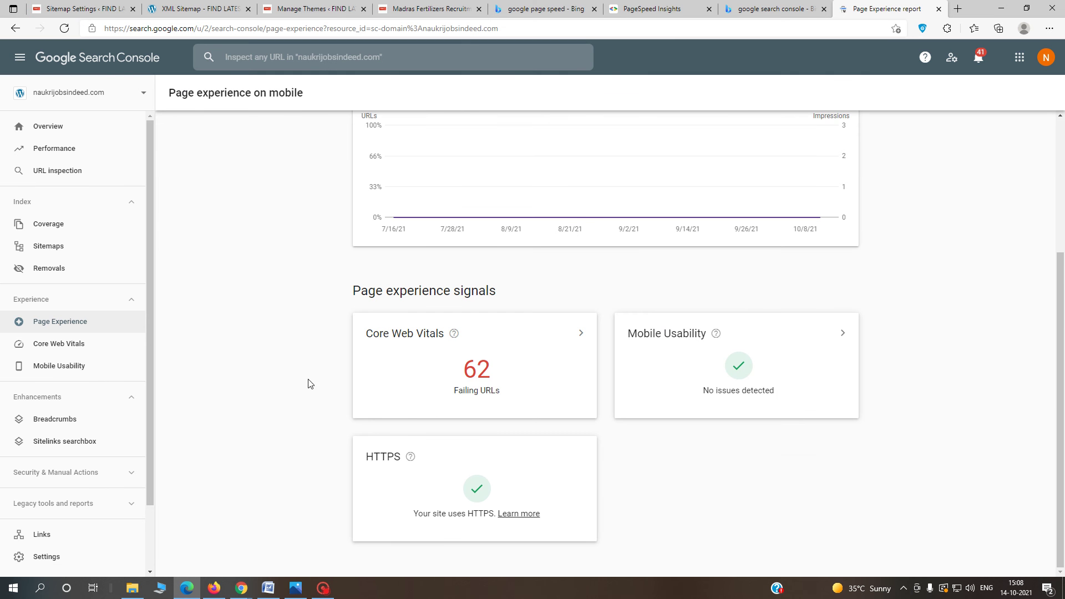
click(50, 226)
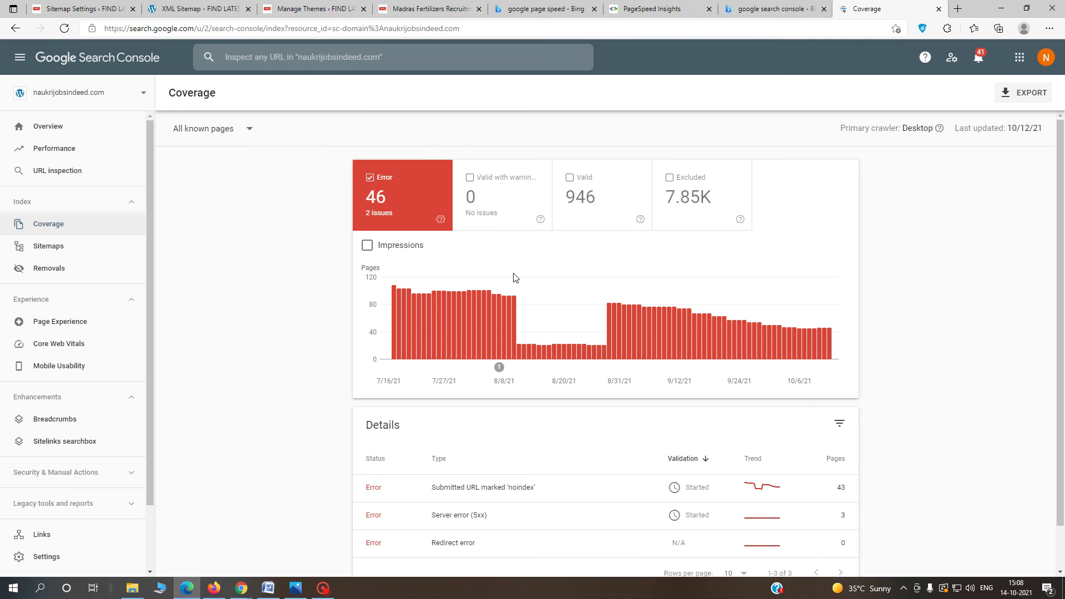
mouse_move(324, 593)
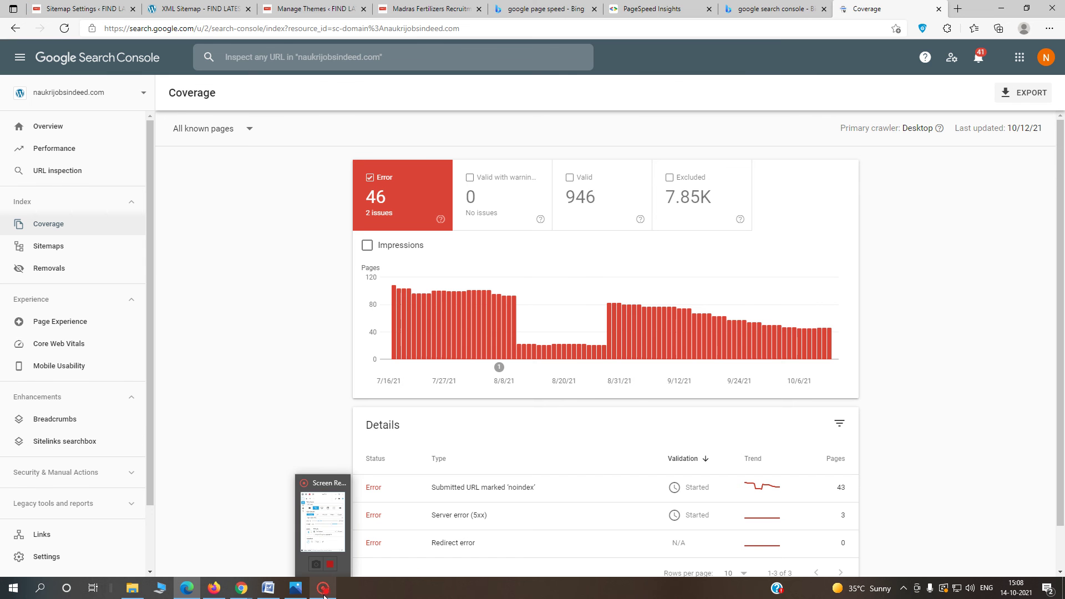
click(326, 529)
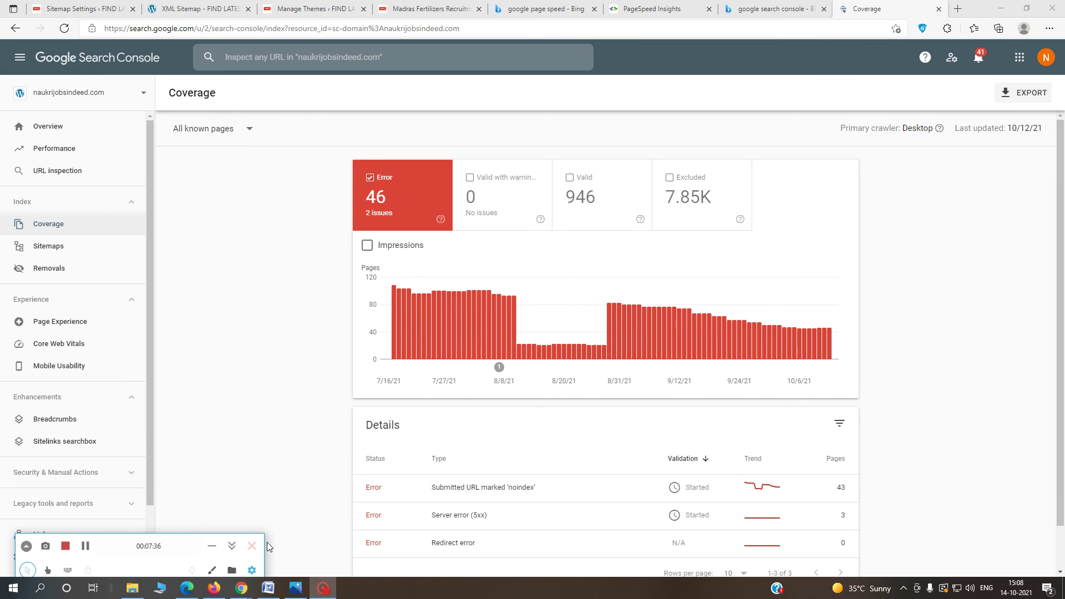
drag(142, 551, 252, 518)
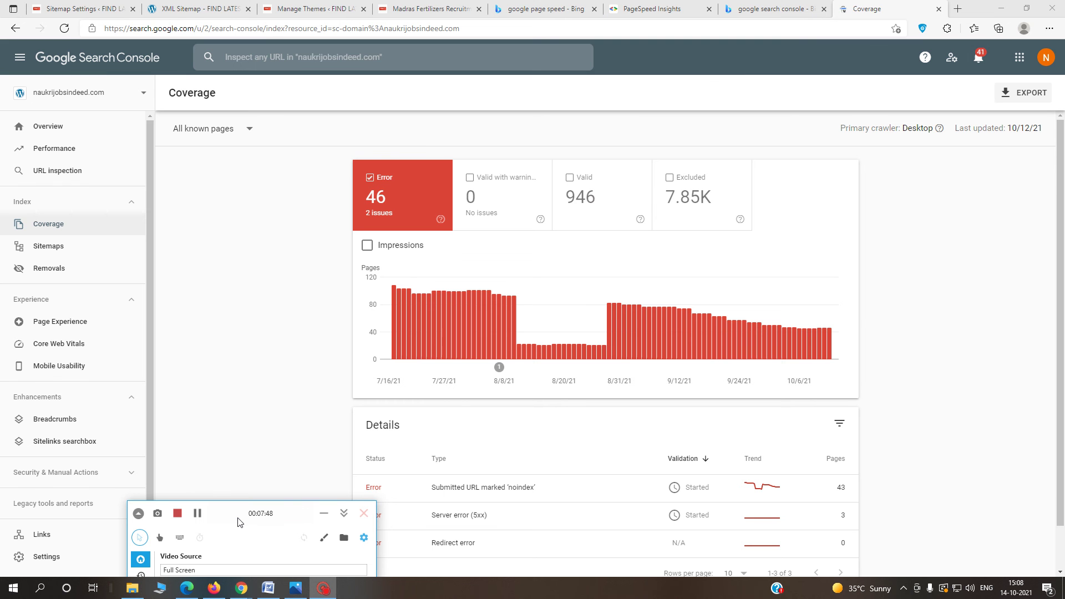
drag(238, 520, 236, 528)
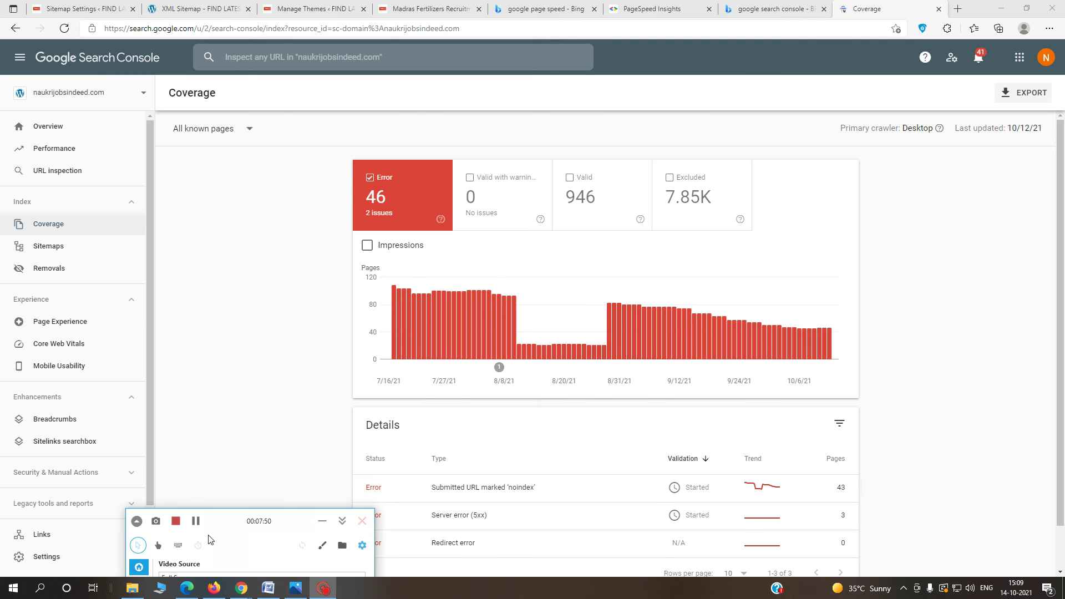
Switch to Microsoft Word to check the SEO Plugins item in the topic list, and minimise the document.
click(268, 588)
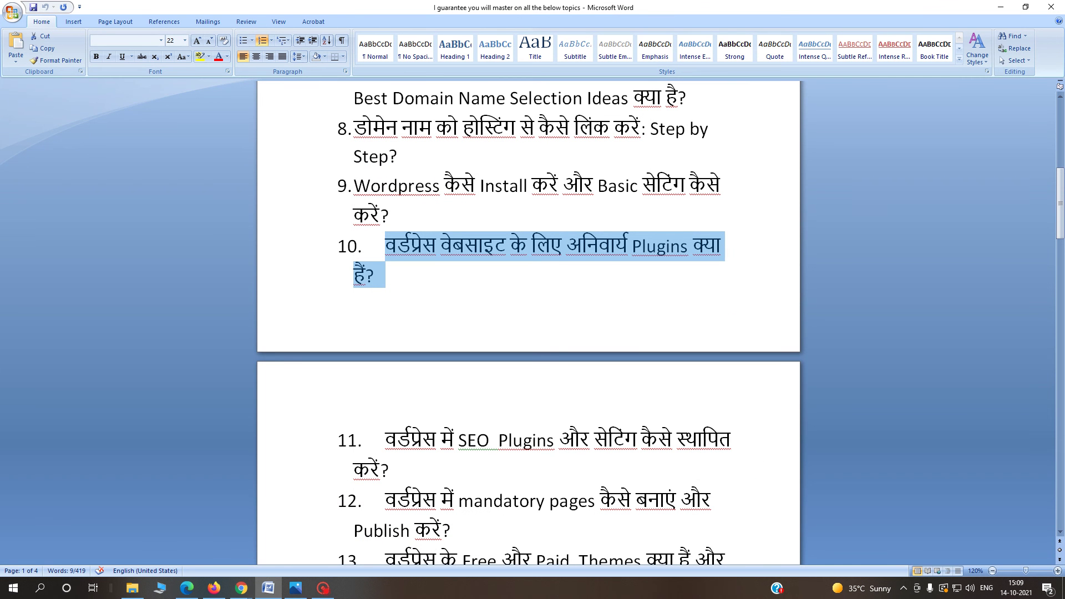
click(388, 468)
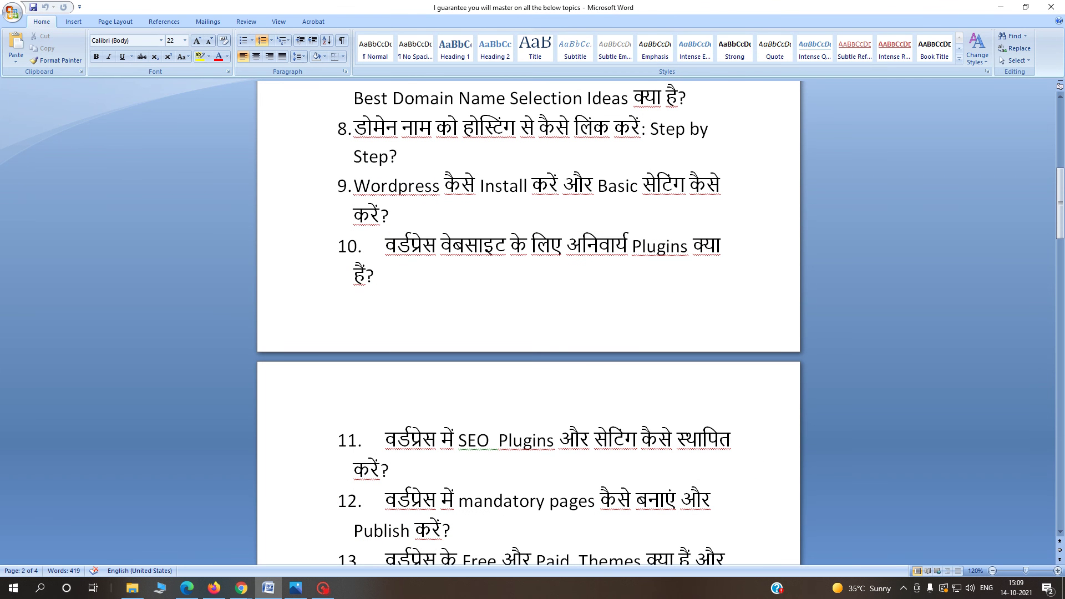
click(1001, 7)
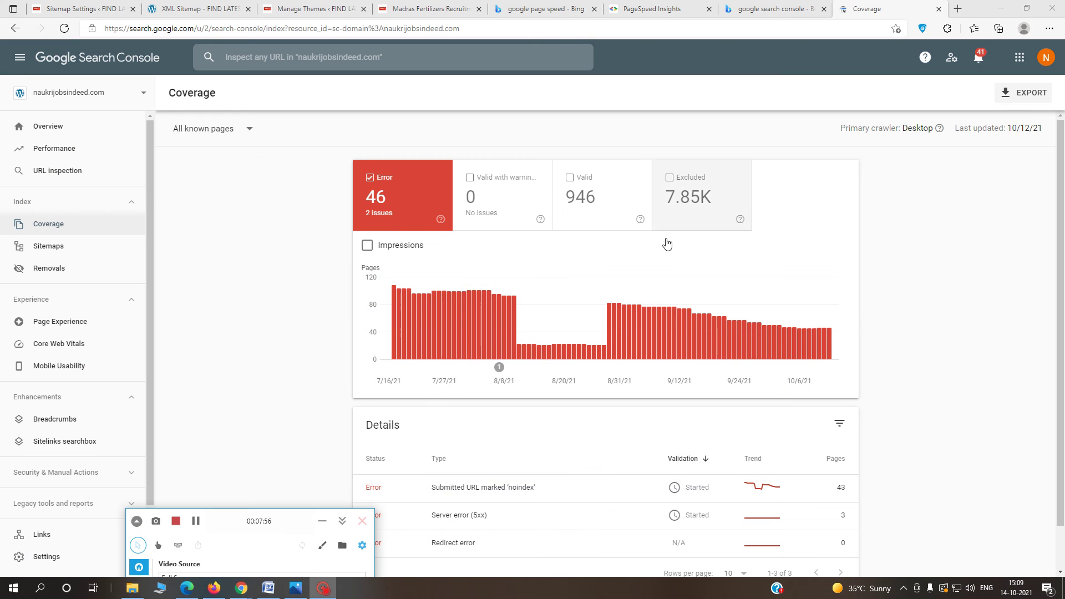